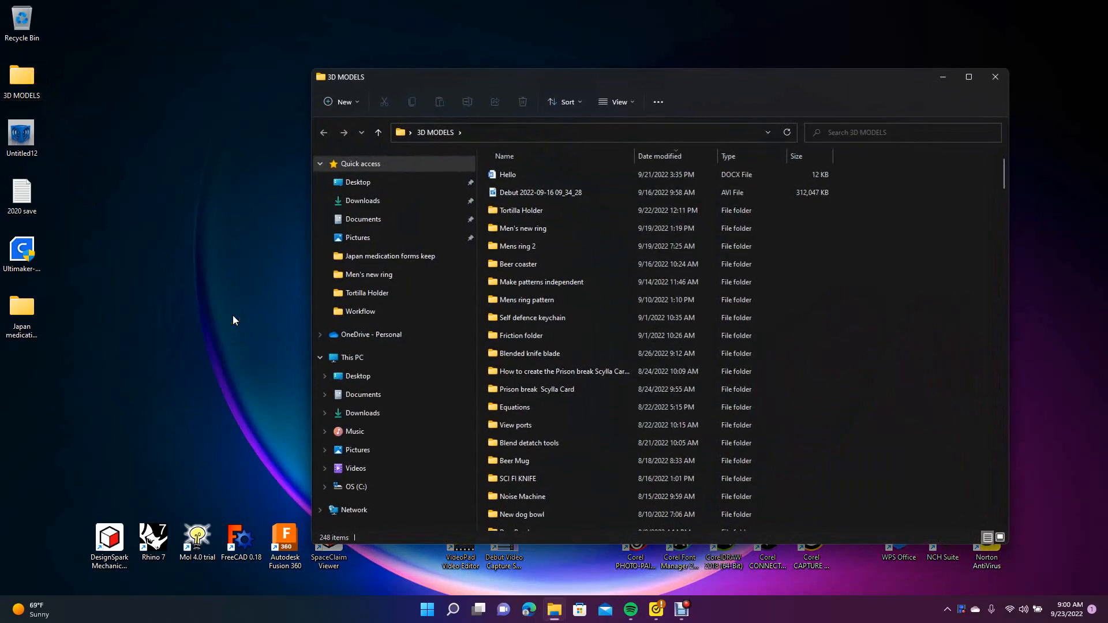
Step: Put the Tortilla Holder folder from 3D MODELS onto the desktop and close the 3D MODELS window
drag(495, 210, 79, 426)
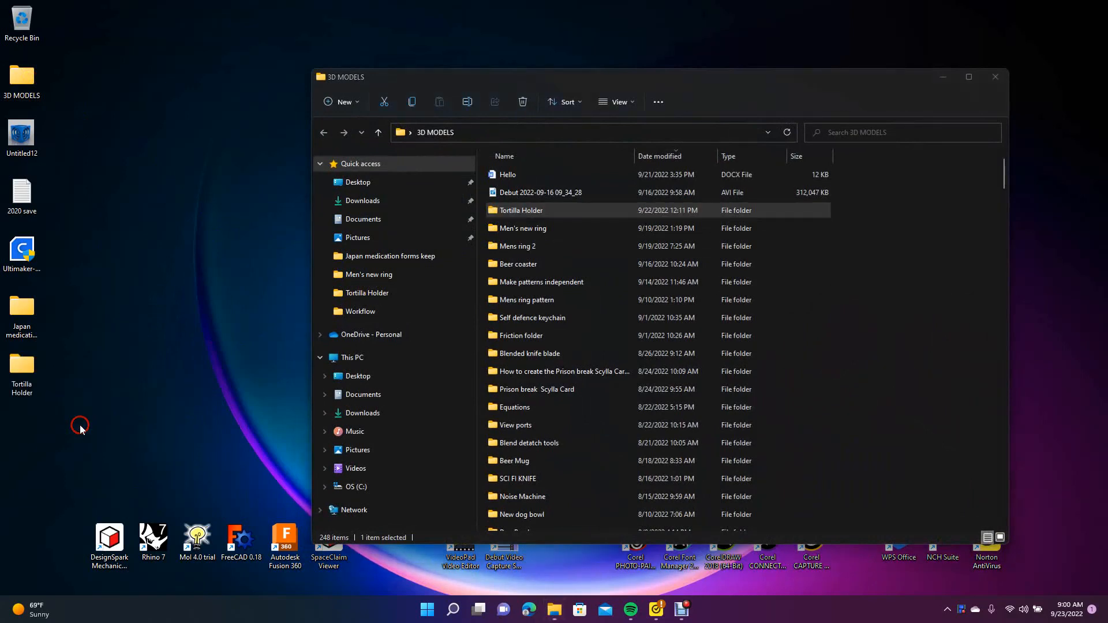
click(987, 78)
drag(68, 369, 24, 374)
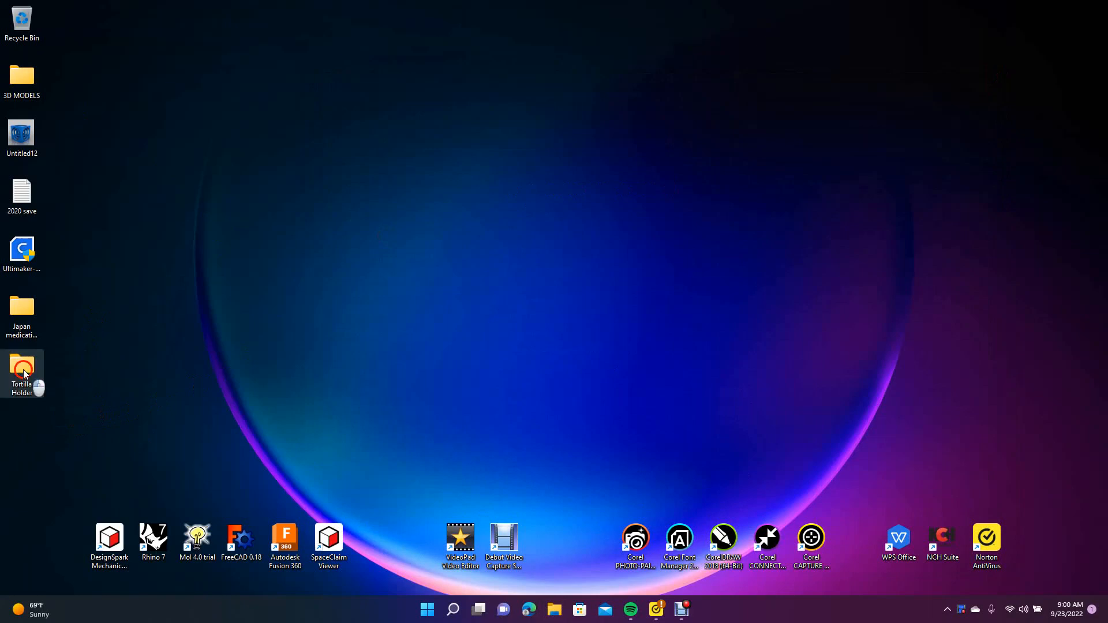
Step: Open the Tortilla holder RSDOC file from the desktop folder in DesignSpark Mechanical and show its design
double_click(24, 374)
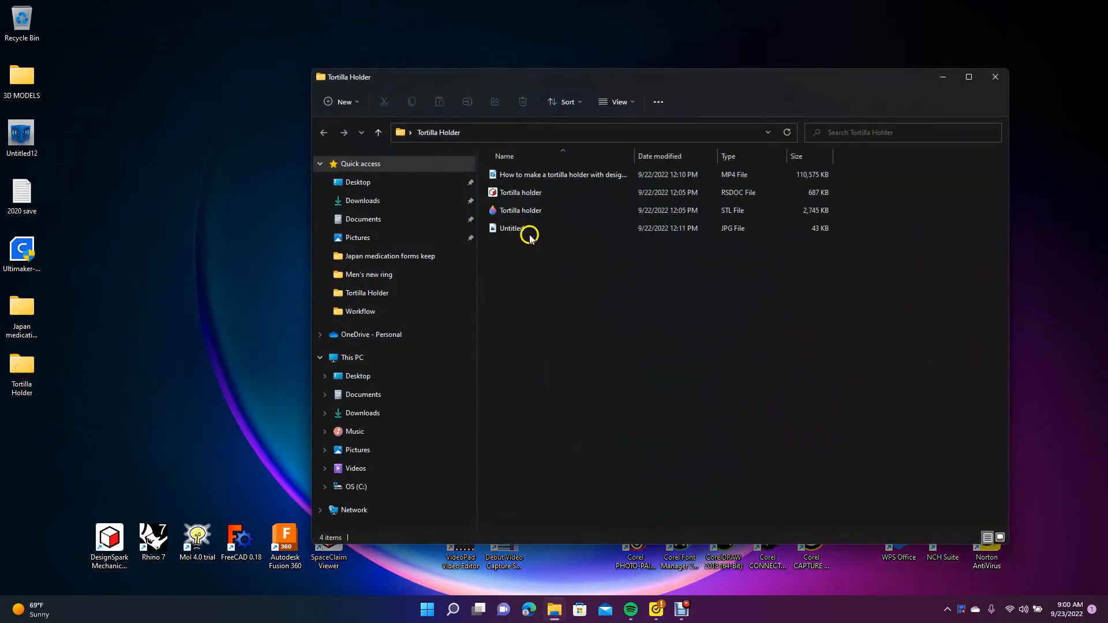
click(515, 198)
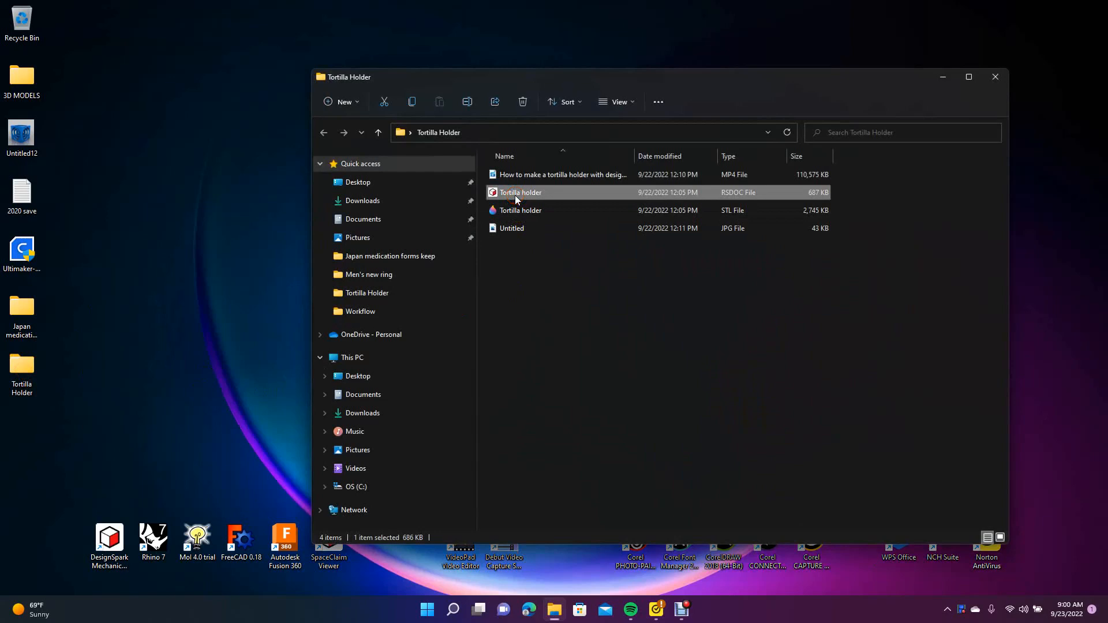
double_click(515, 198)
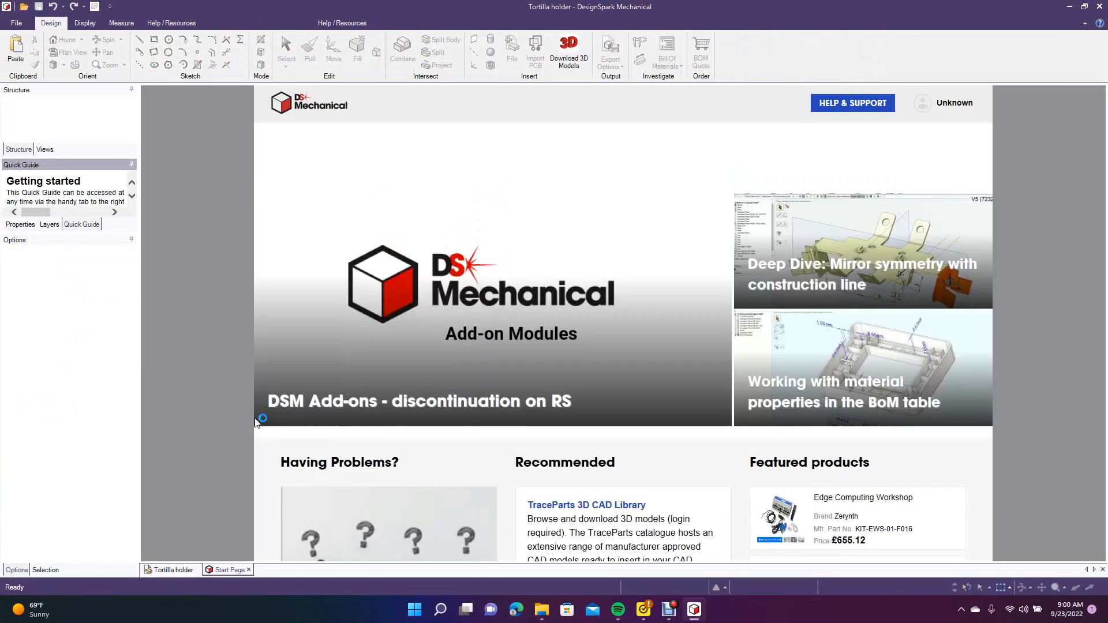
click(173, 570)
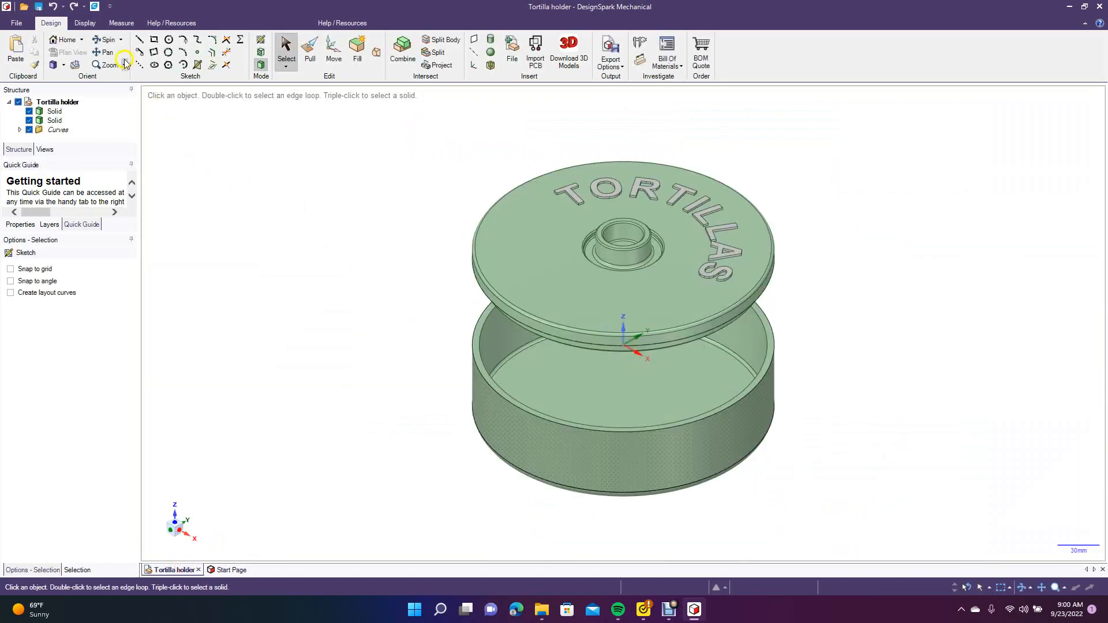
Step: Examine the lid's lower lip and the container from the side and from below
click(106, 39)
drag(358, 272, 338, 196)
click(519, 240)
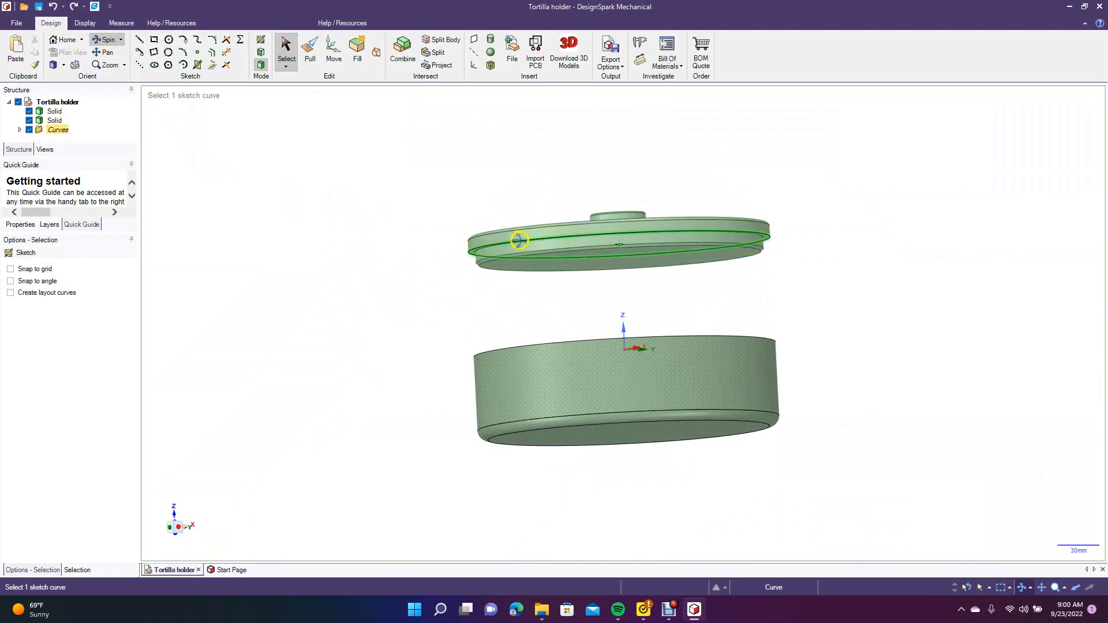
mouse_move(523, 246)
mouse_down()
mouse_move(518, 332)
mouse_move(527, 245)
mouse_up()
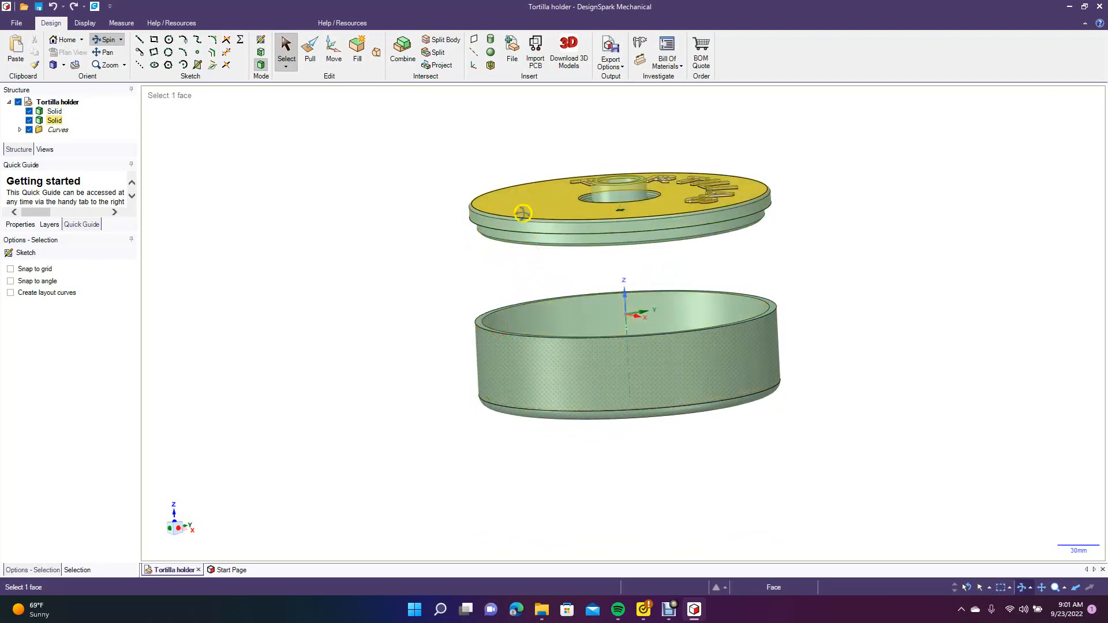
drag(433, 306, 450, 296)
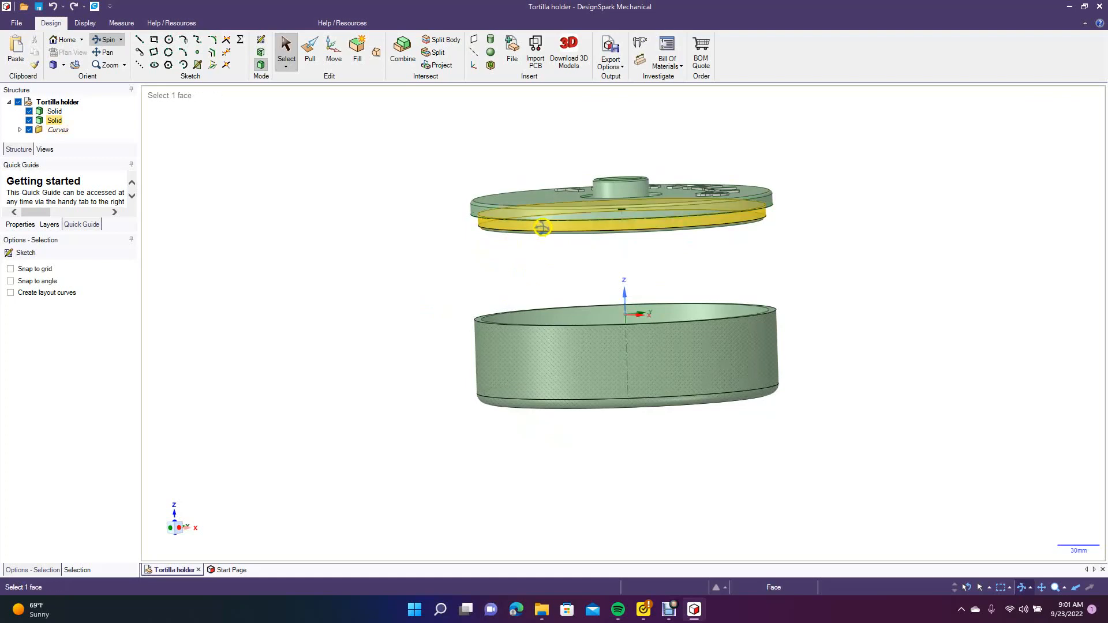
drag(440, 277, 413, 286)
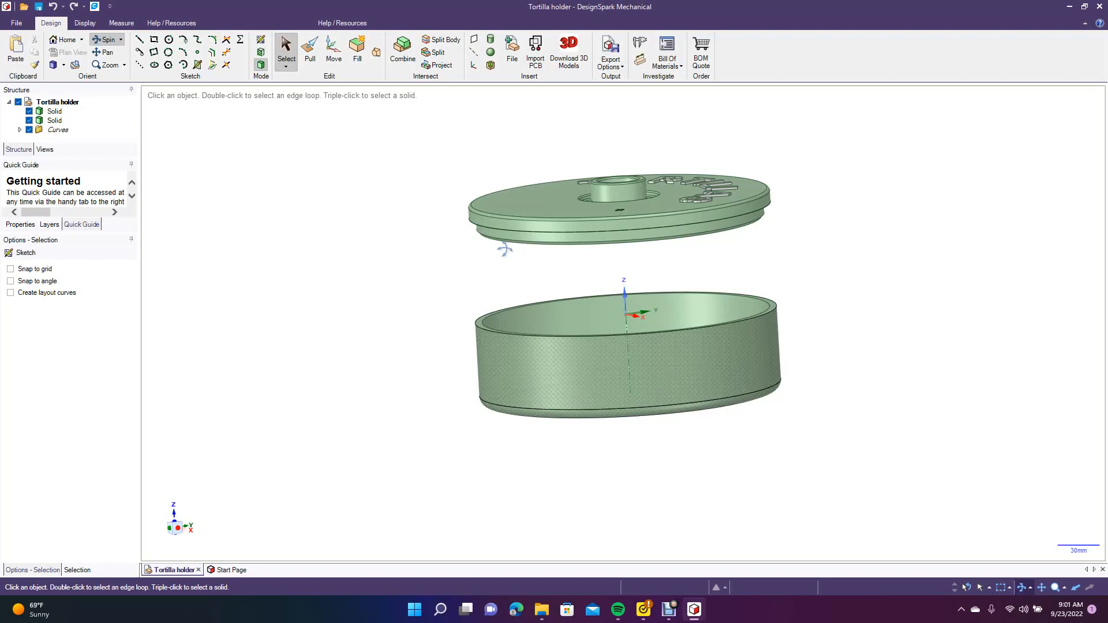
drag(479, 271, 434, 249)
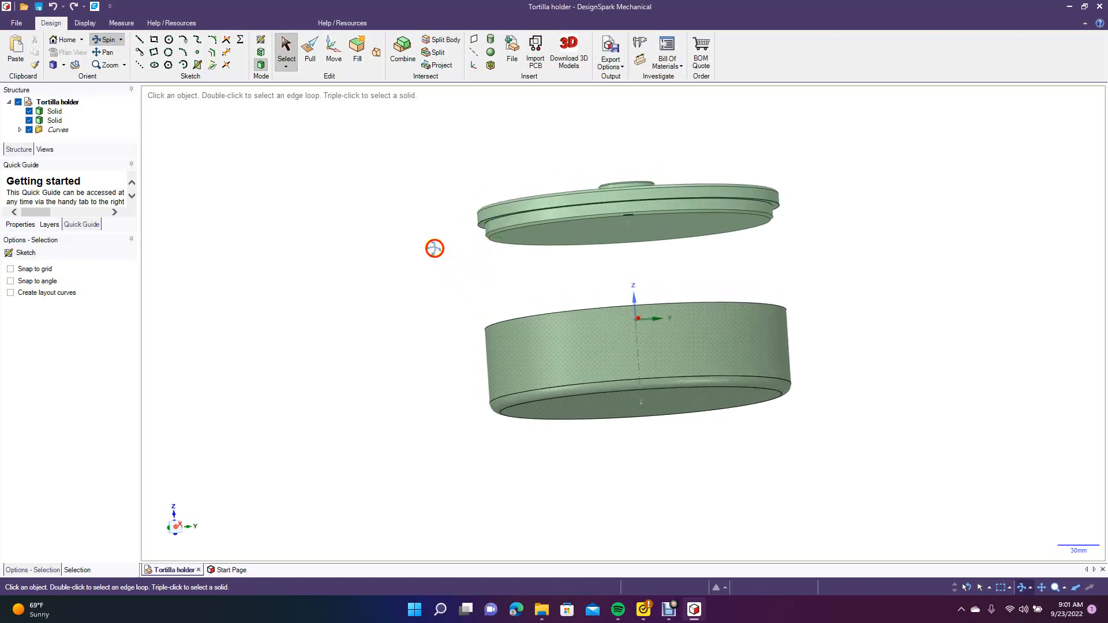
Step: Pull the cylindrical face of the lid's lower lip inward by 1.5 mm
click(306, 52)
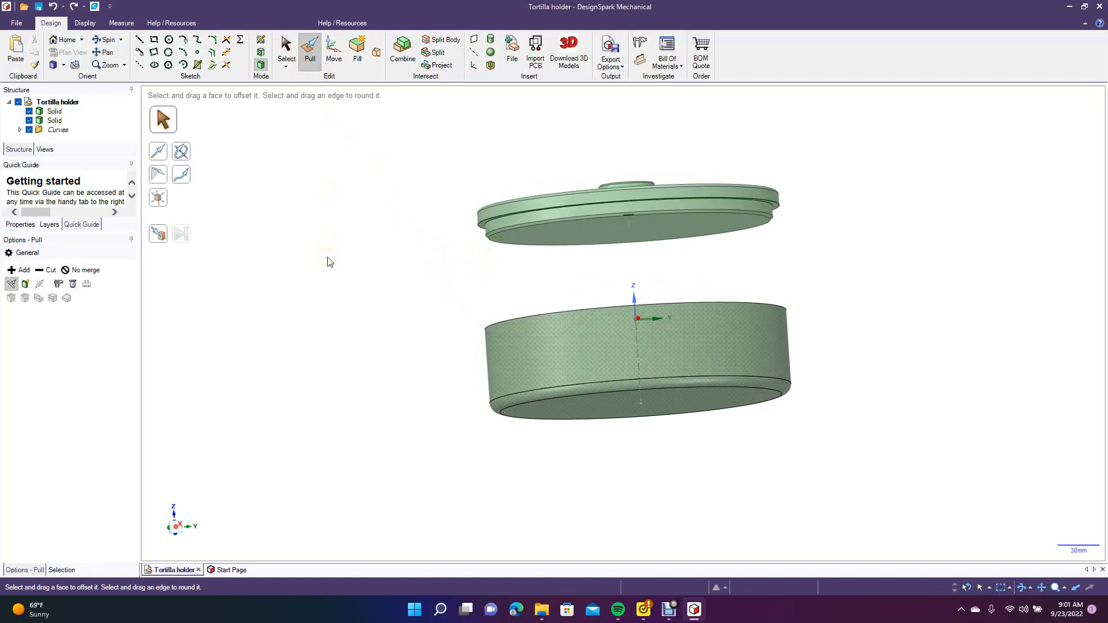
click(690, 203)
drag(702, 204, 701, 206)
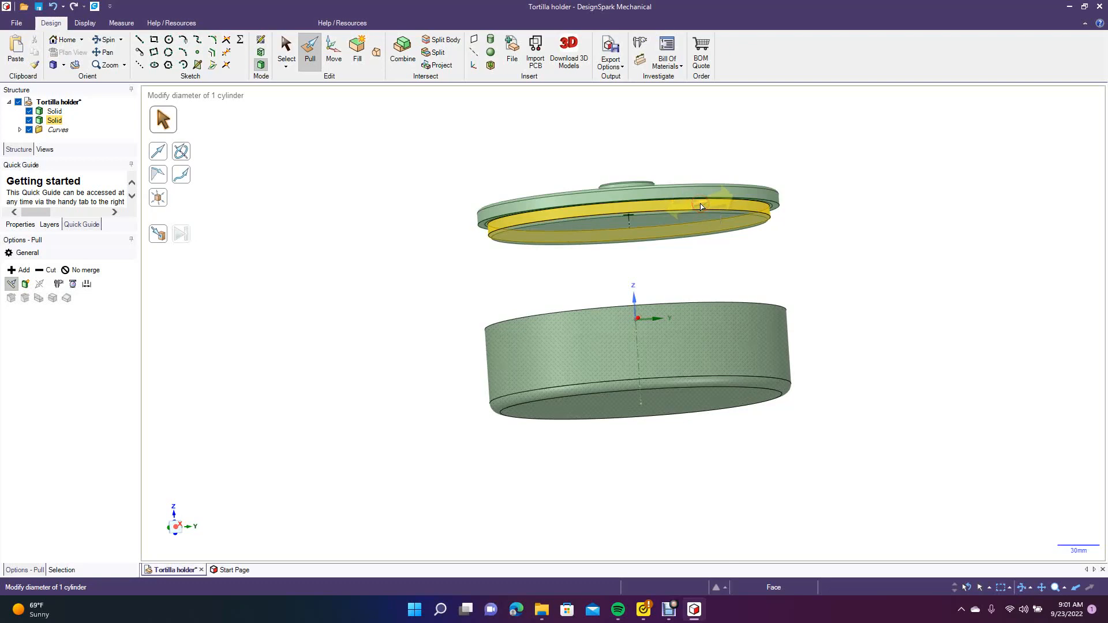
key(ctrl+z)
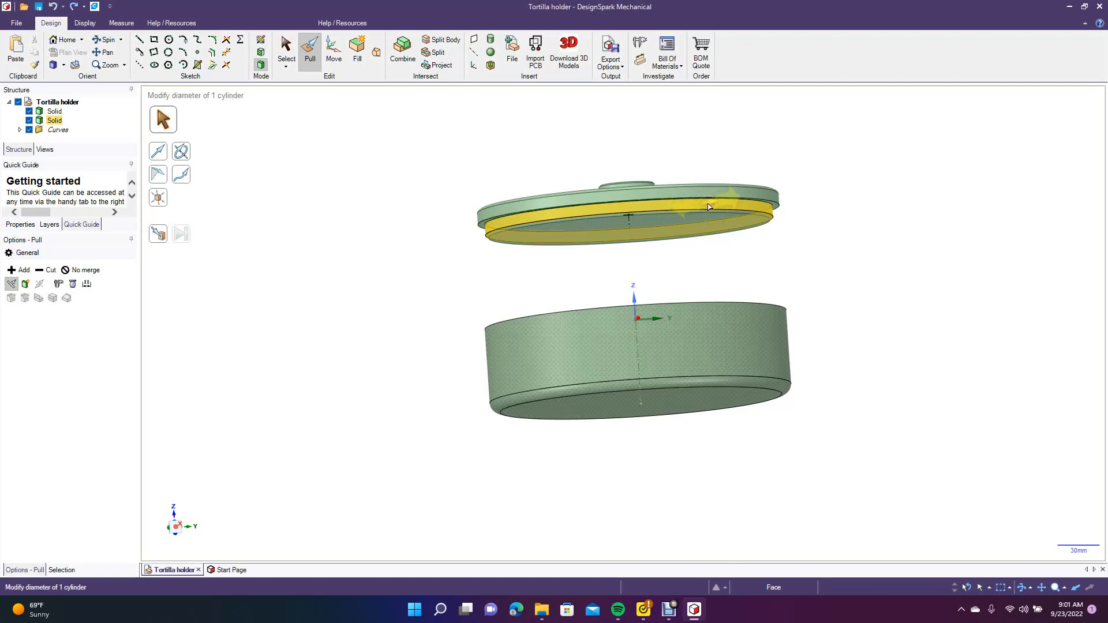
key(Escape)
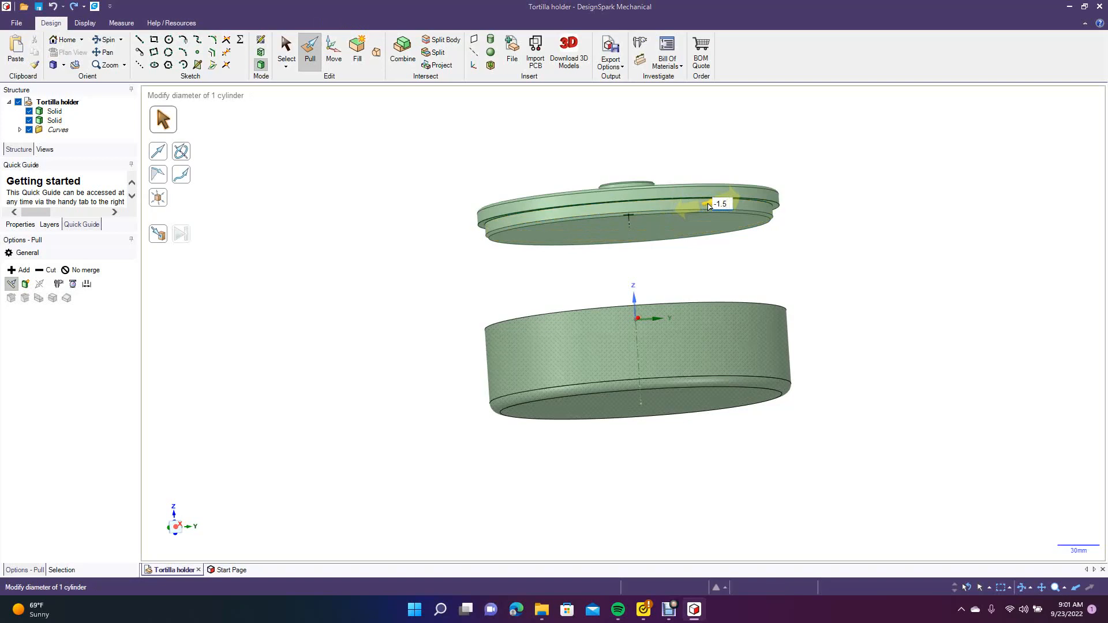
click(706, 206)
key(Escape)
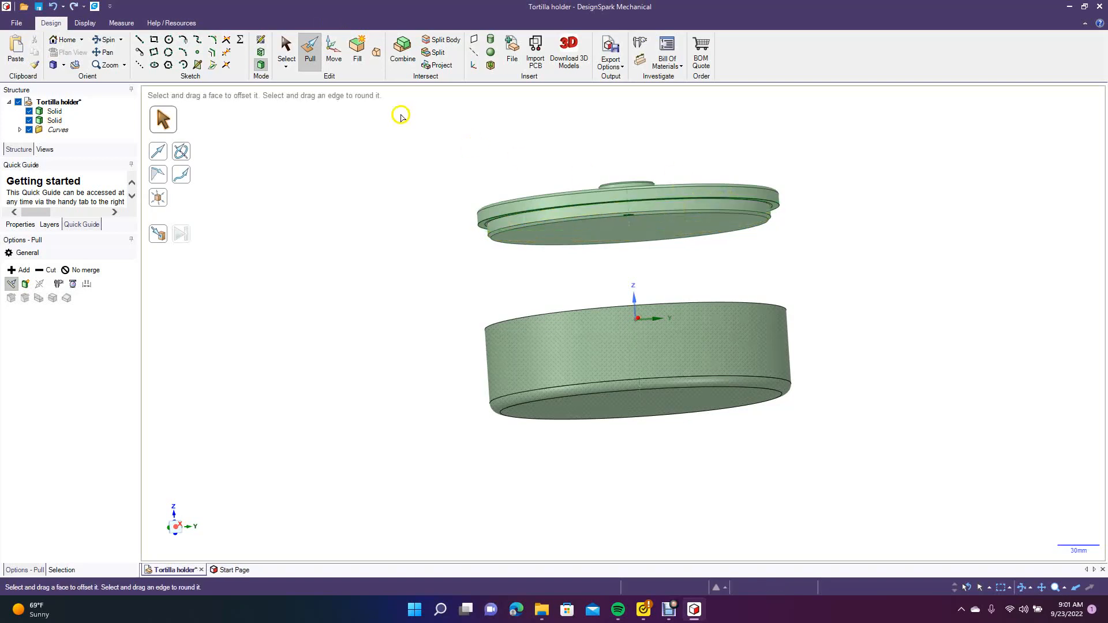
click(288, 49)
click(316, 187)
Step: Delete the leftover sketch circle just outside the lip on the lid's underside
click(106, 39)
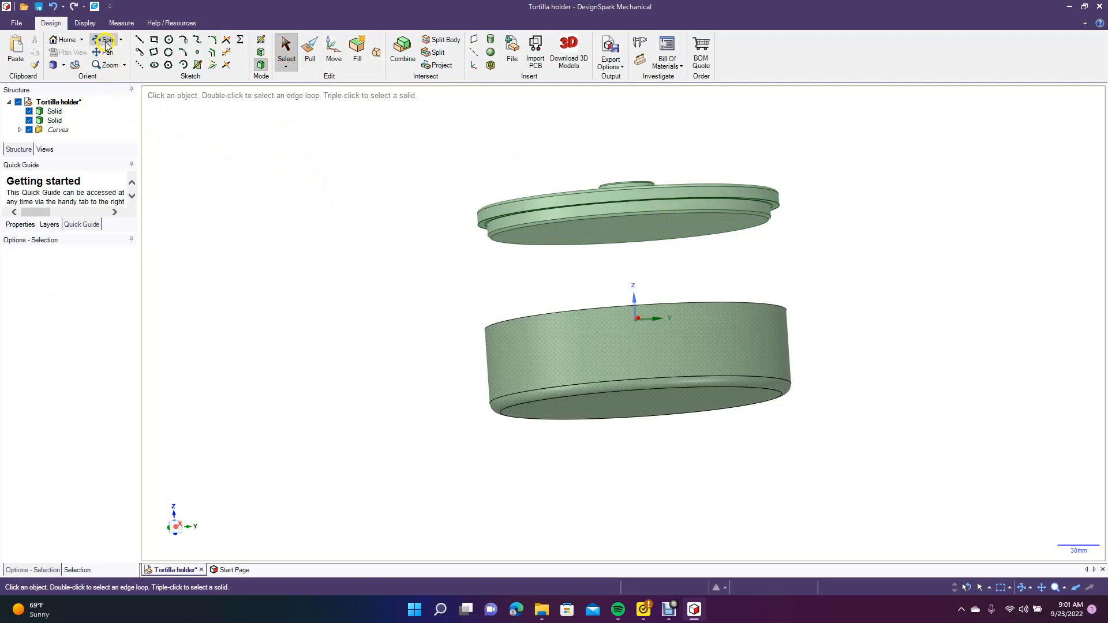
click(391, 244)
drag(390, 243, 376, 206)
scroll(375, 208, up, 5)
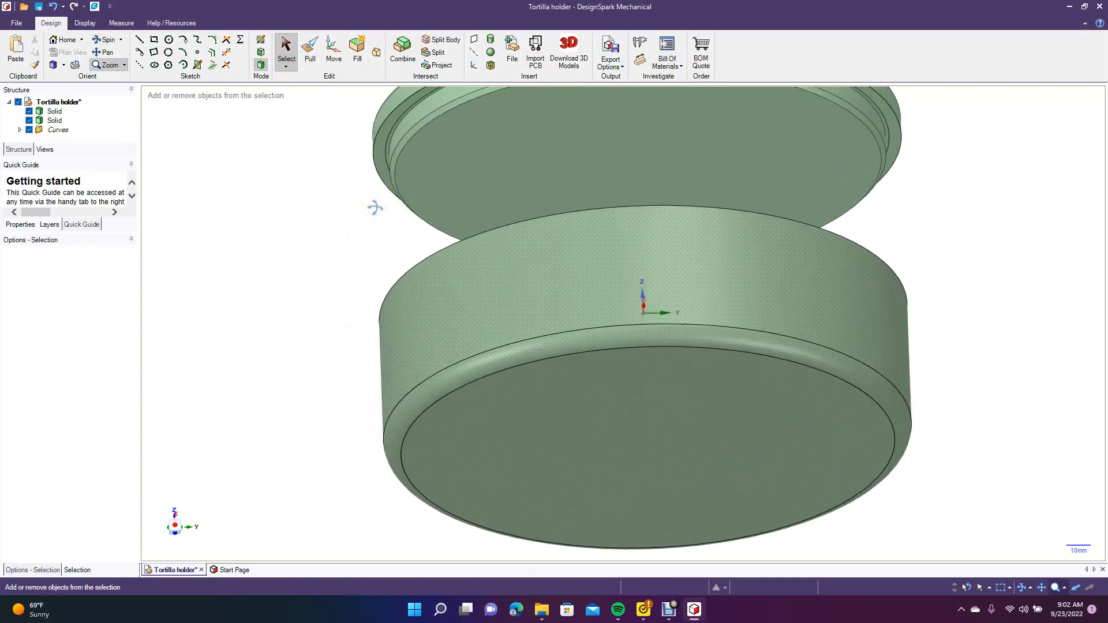
click(108, 53)
drag(282, 233, 312, 403)
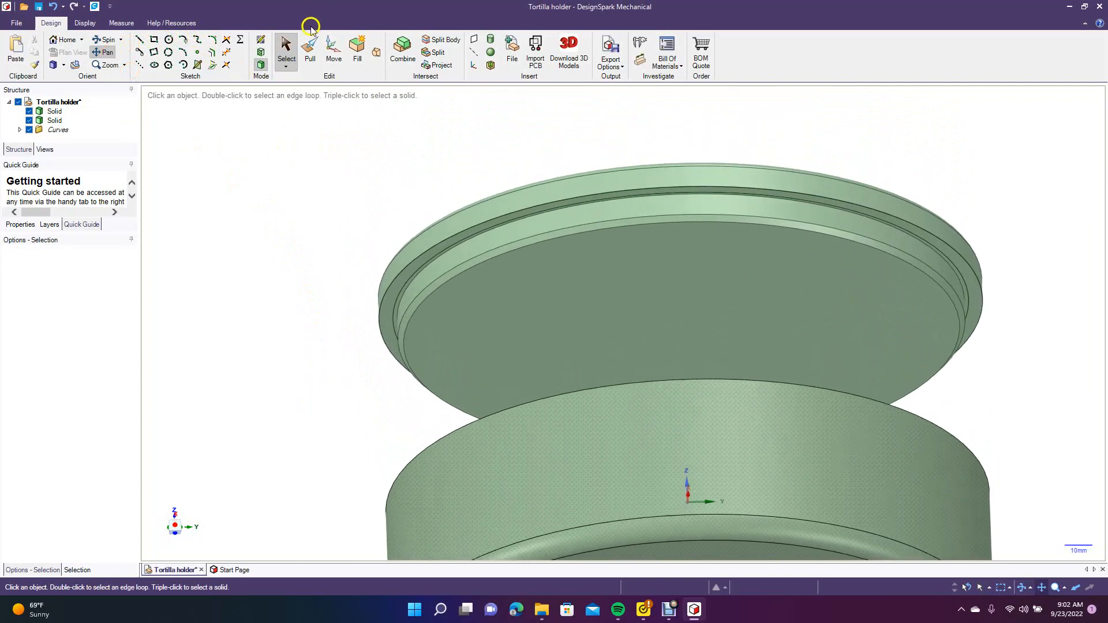
click(401, 289)
click(400, 289)
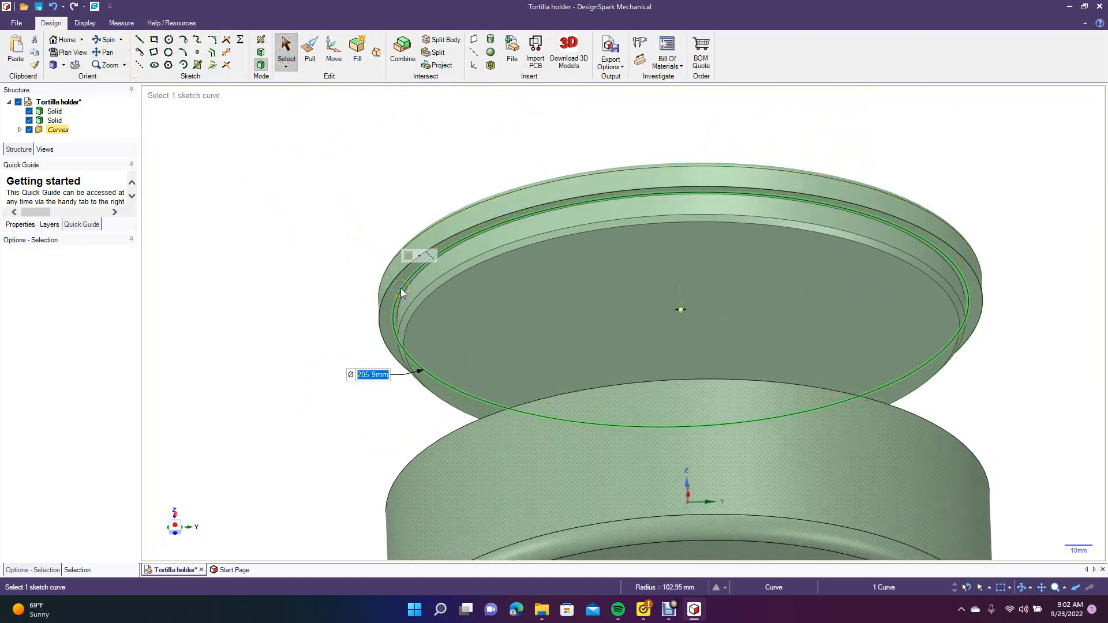
key(Escape)
click(407, 279)
key(Escape)
Step: Copy the upper circular edge of the lid's lip and paste it in place as a curve
click(310, 52)
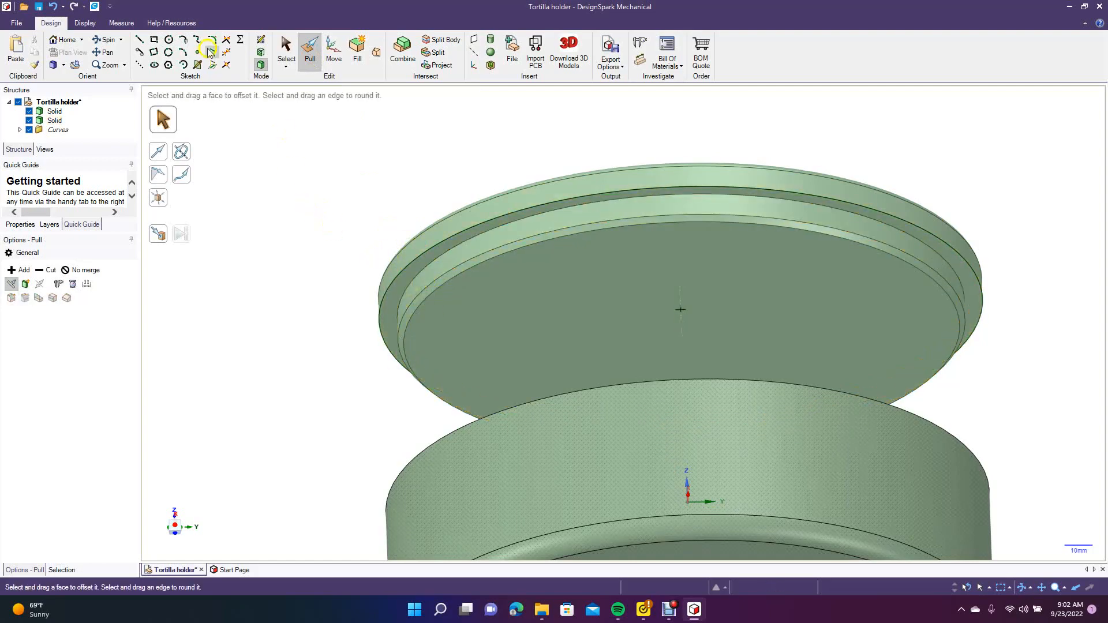
click(286, 48)
click(437, 261)
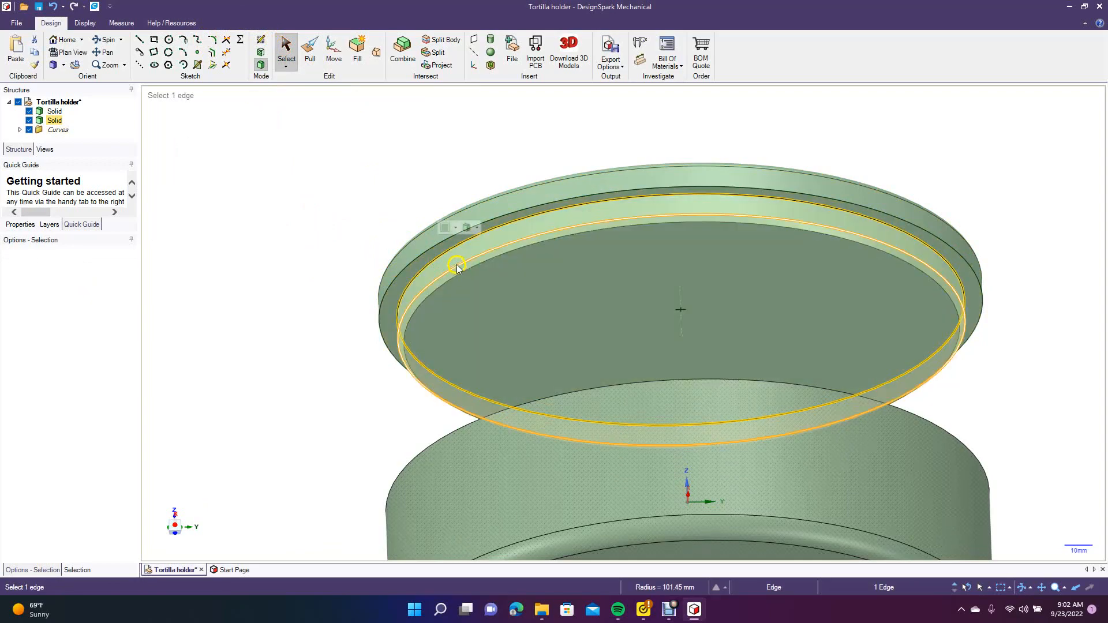
key(ctrl+c)
key(ctrl+v)
Step: Move the pasted circle straight down about 73 mm to the container's rim
click(334, 51)
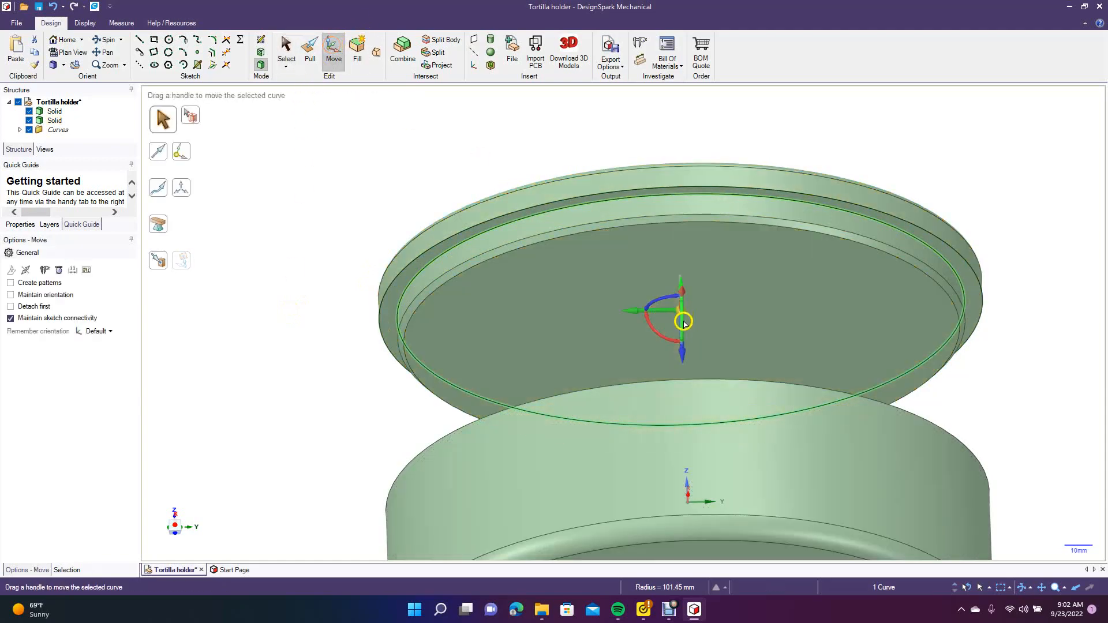
drag(683, 356, 692, 545)
click(104, 39)
drag(297, 168, 264, 250)
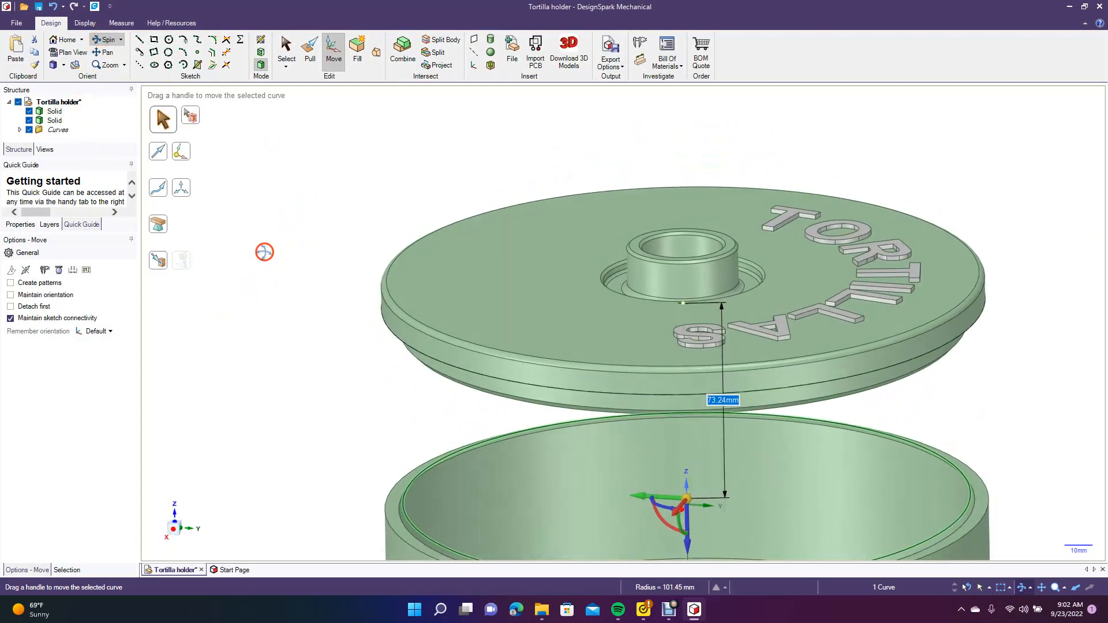
key(Escape)
Step: Raise the whole lid about 126 mm and delete the large circle curve left at its former position
key(z)
click(285, 48)
drag(443, 224, 907, 411)
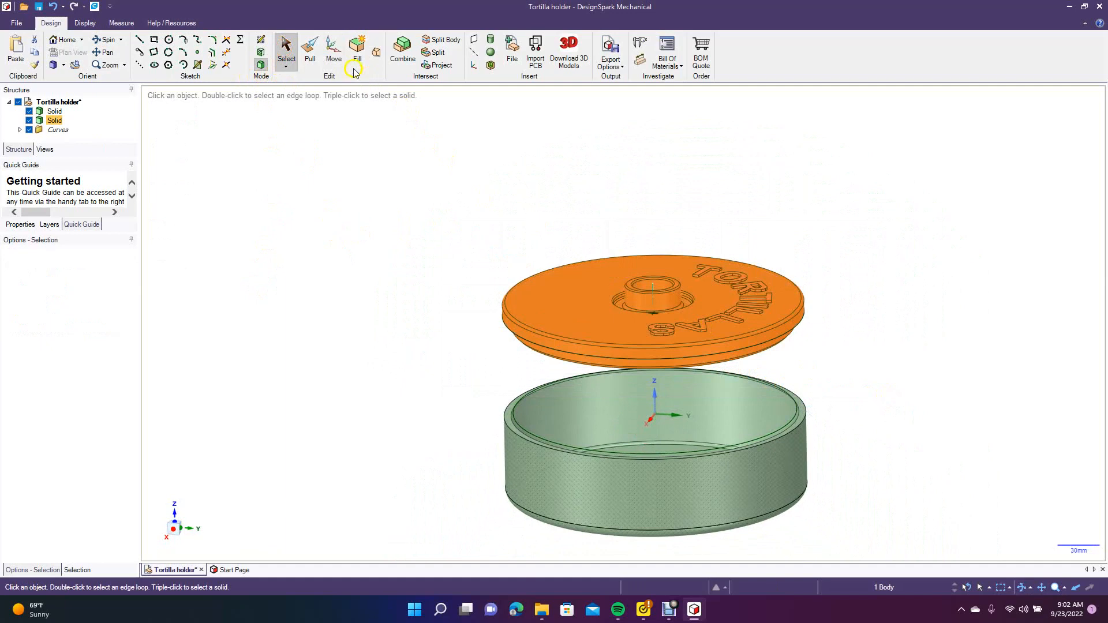
click(333, 50)
drag(652, 258, 611, 97)
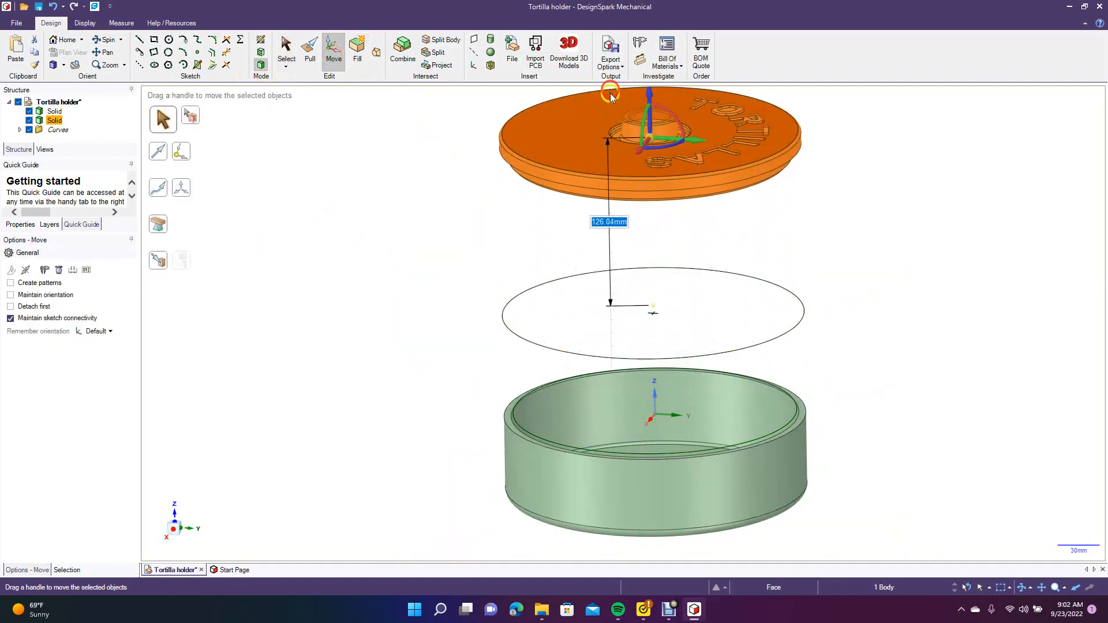
click(428, 238)
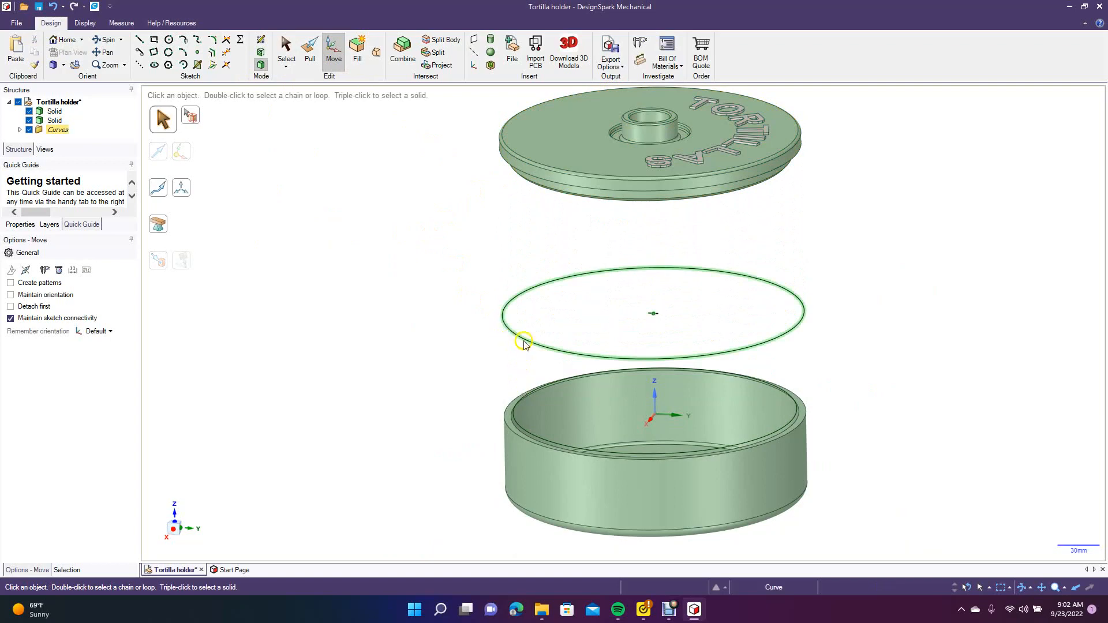
click(523, 342)
key(Delete)
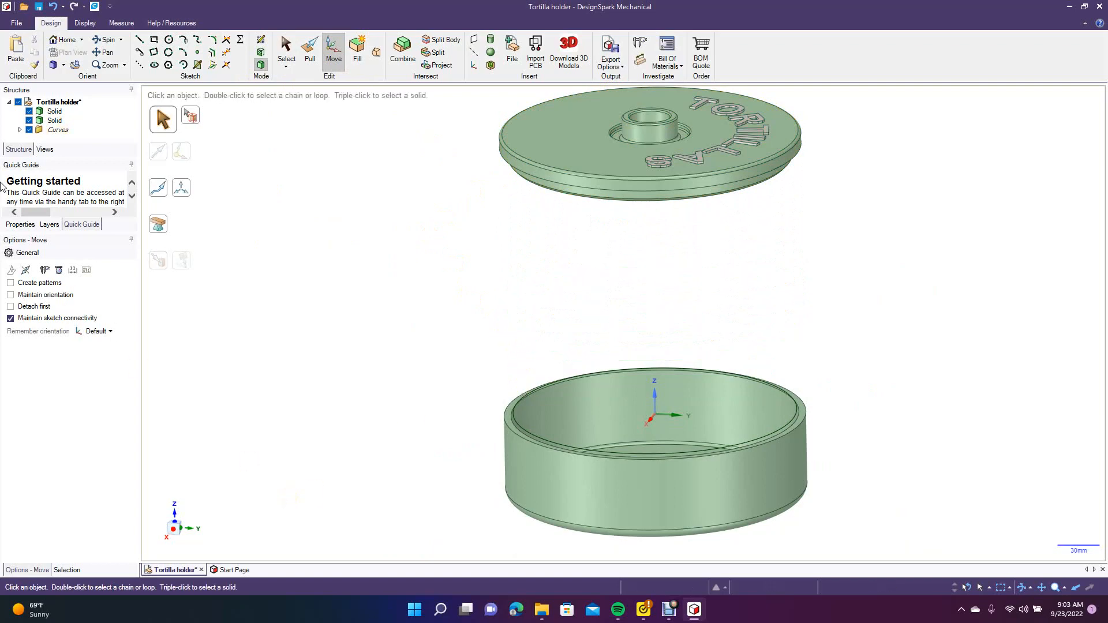
Step: Move the lid 230 mm along the Y axis so it sits clear of the container
click(103, 40)
drag(448, 240, 447, 210)
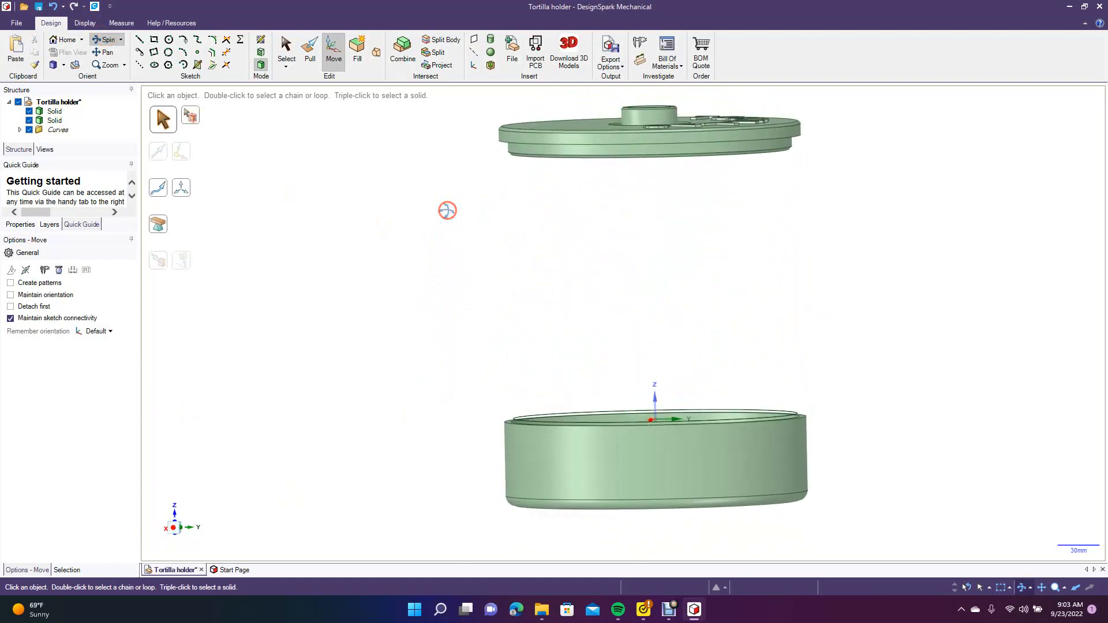
click(287, 49)
click(865, 209)
drag(485, 95, 880, 225)
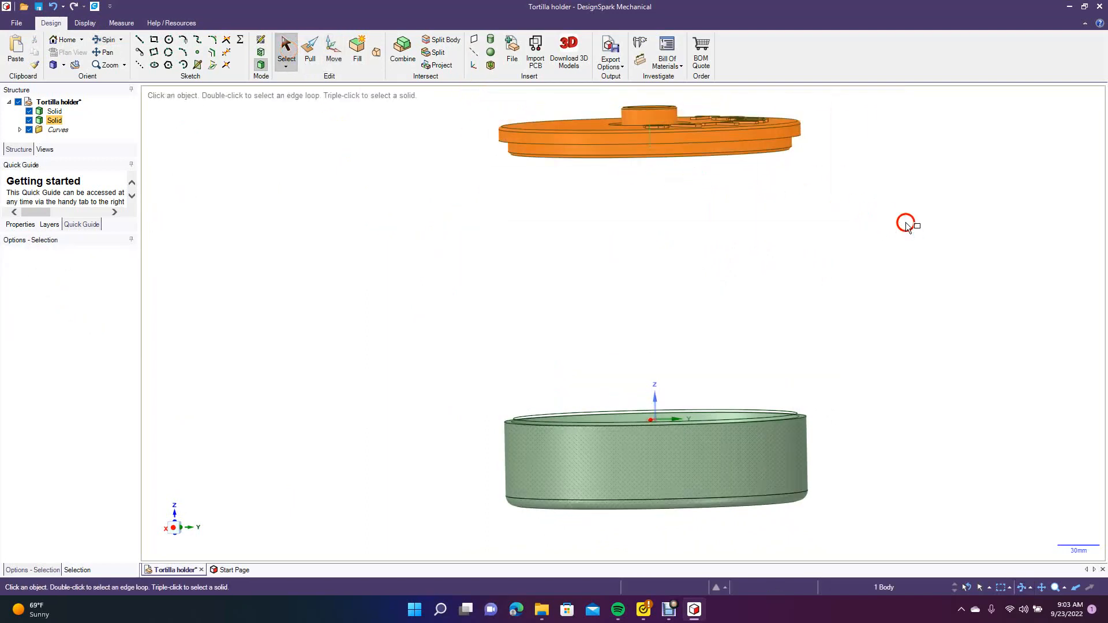
click(333, 51)
drag(692, 134, 998, 163)
text(230)
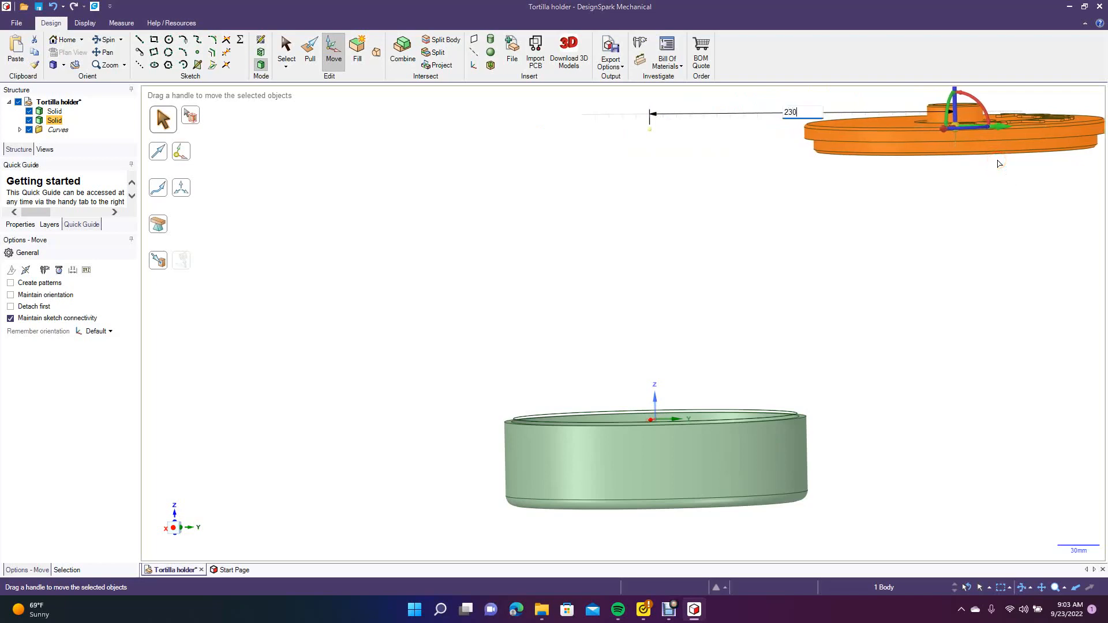
key(Return)
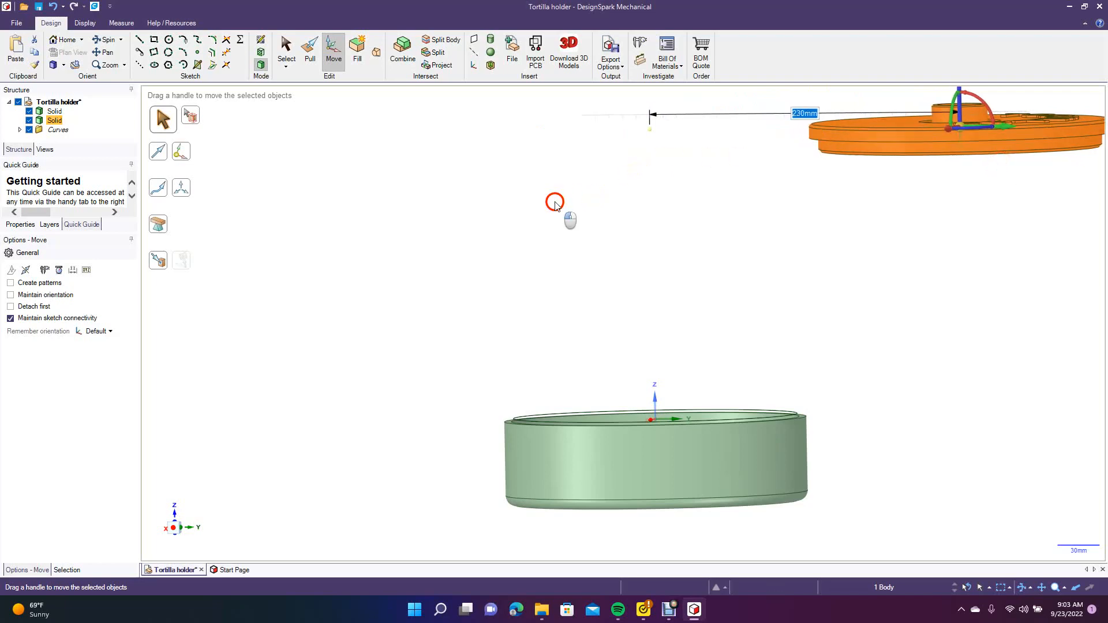
click(554, 199)
Step: Examine from above the gap between the pasted circle and the container's inner rim, selecting the circle to check its diameter
click(109, 41)
drag(836, 227, 837, 379)
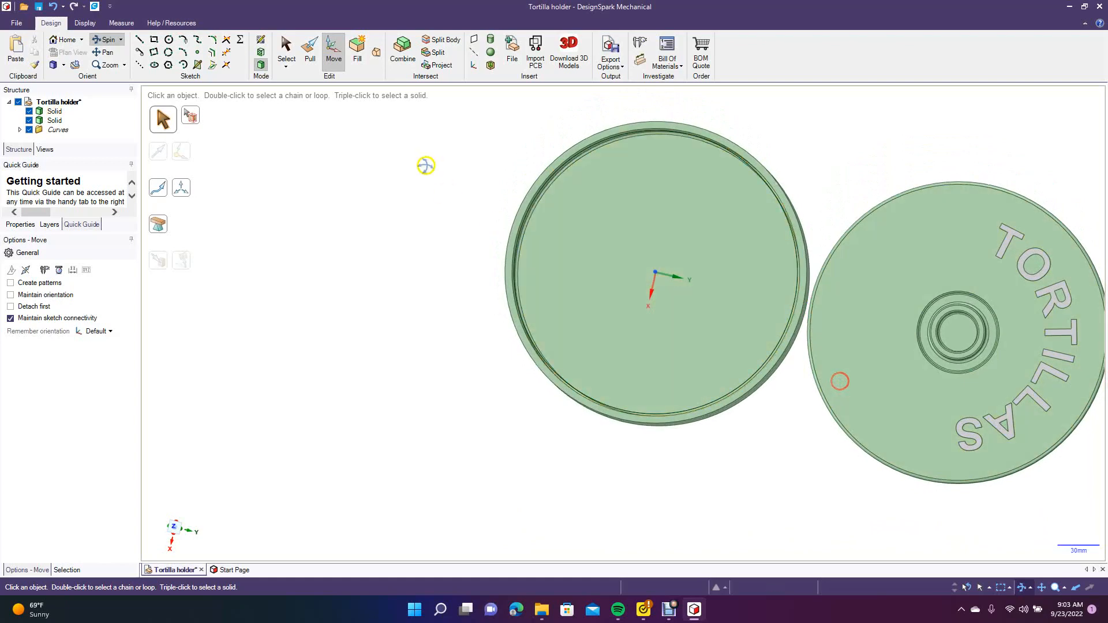
click(287, 51)
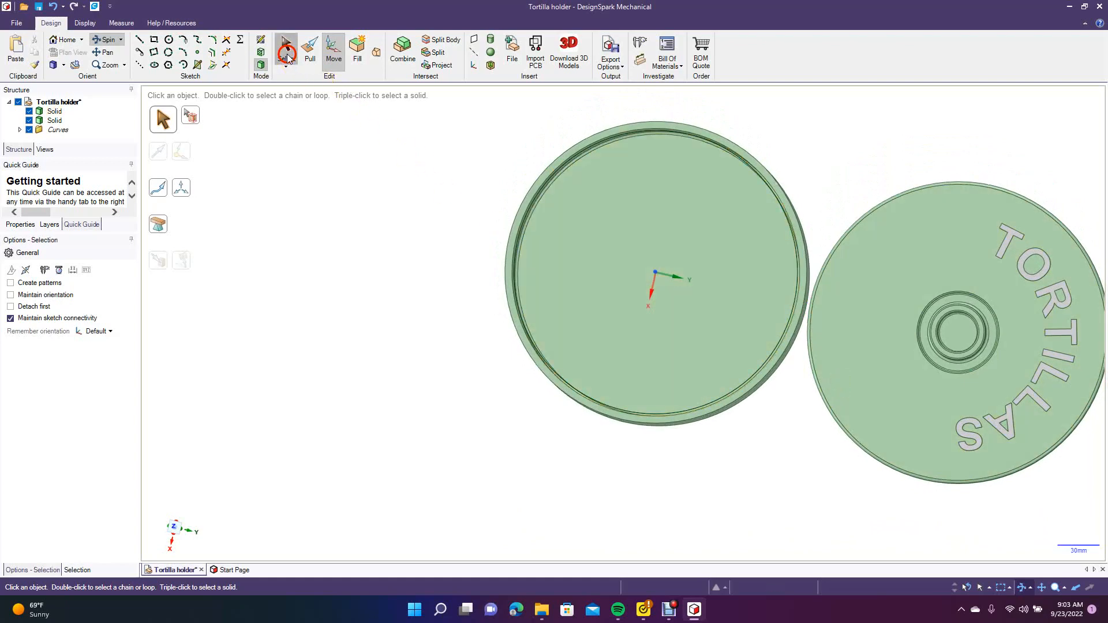
click(545, 189)
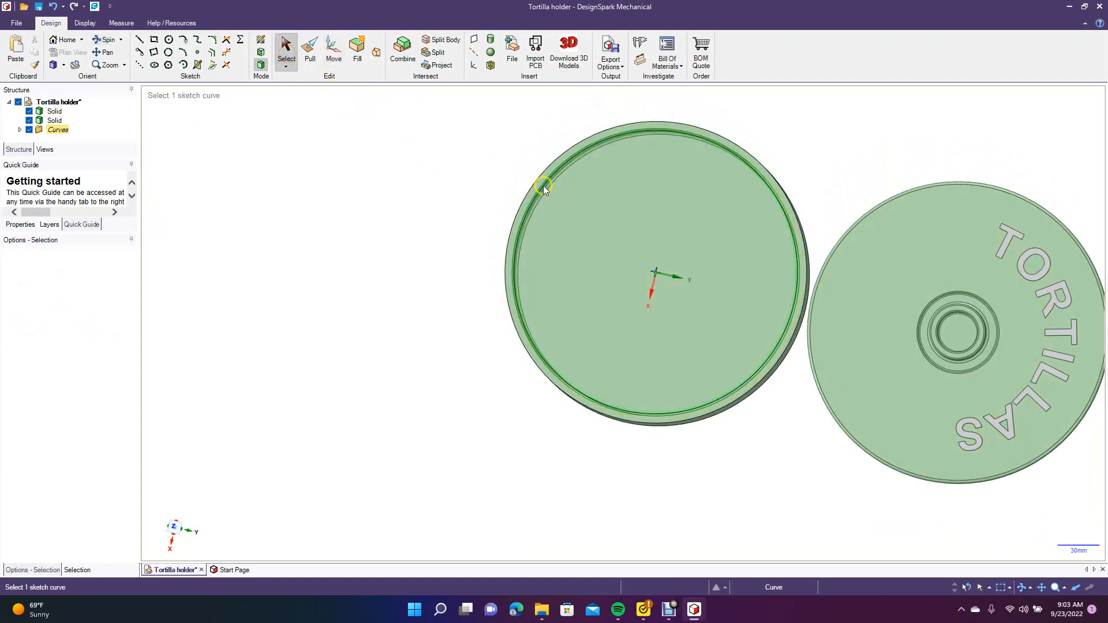
click(543, 189)
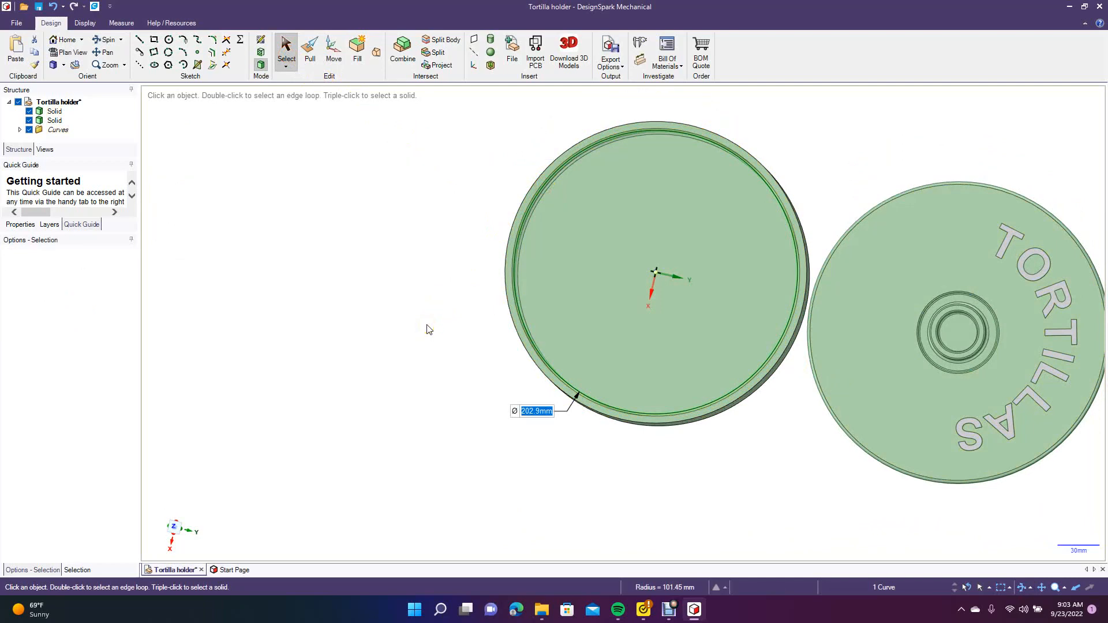
scroll(427, 330, up, 4)
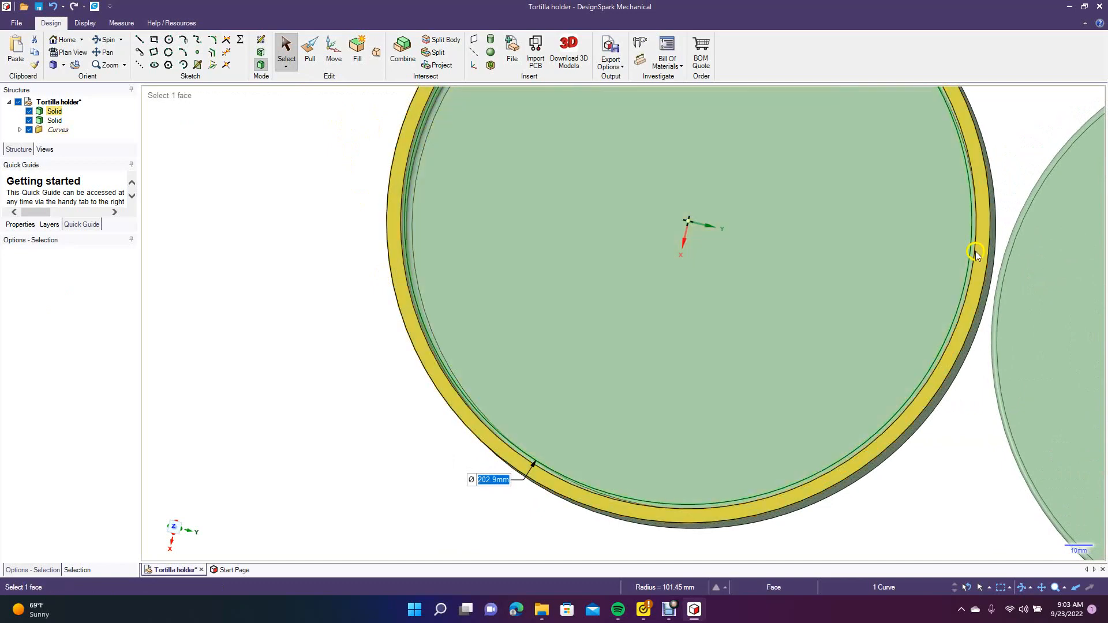
click(975, 285)
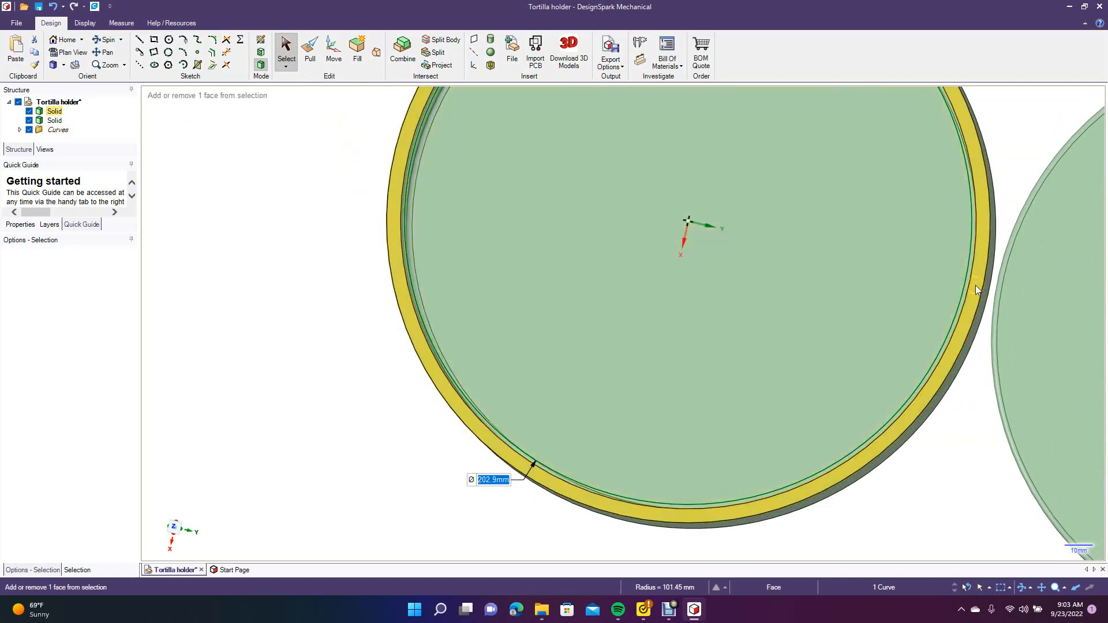
ctrl+scroll(975, 285, up, 2)
click(419, 163)
key(Escape)
click(105, 39)
click(221, 276)
drag(239, 295, 211, 284)
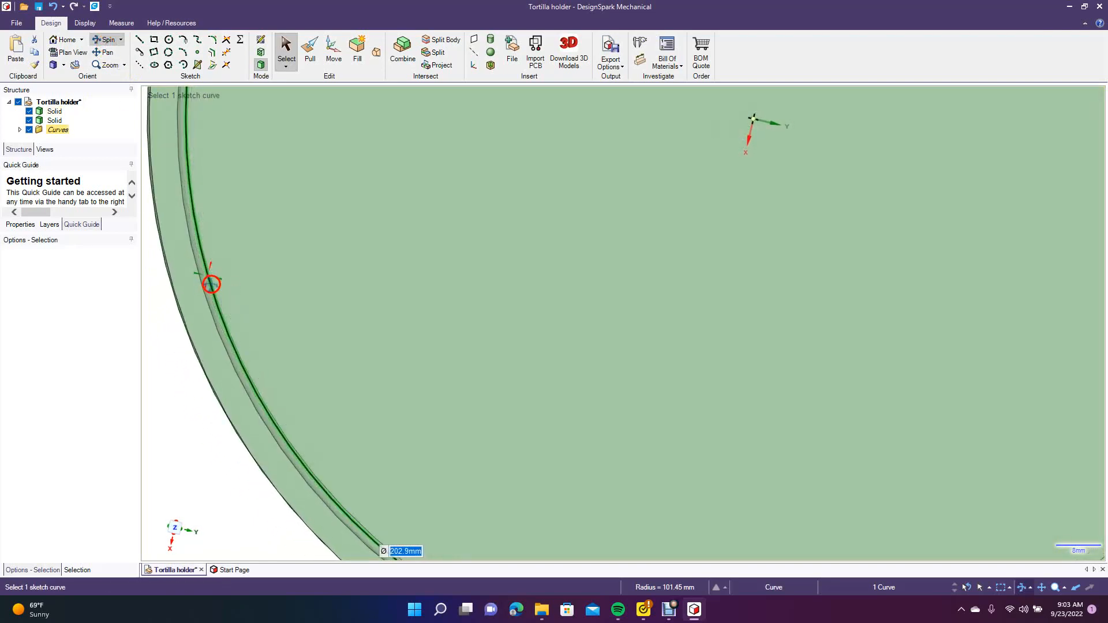
Step: Delete the pasted circle curve at the container's rim
key(v)
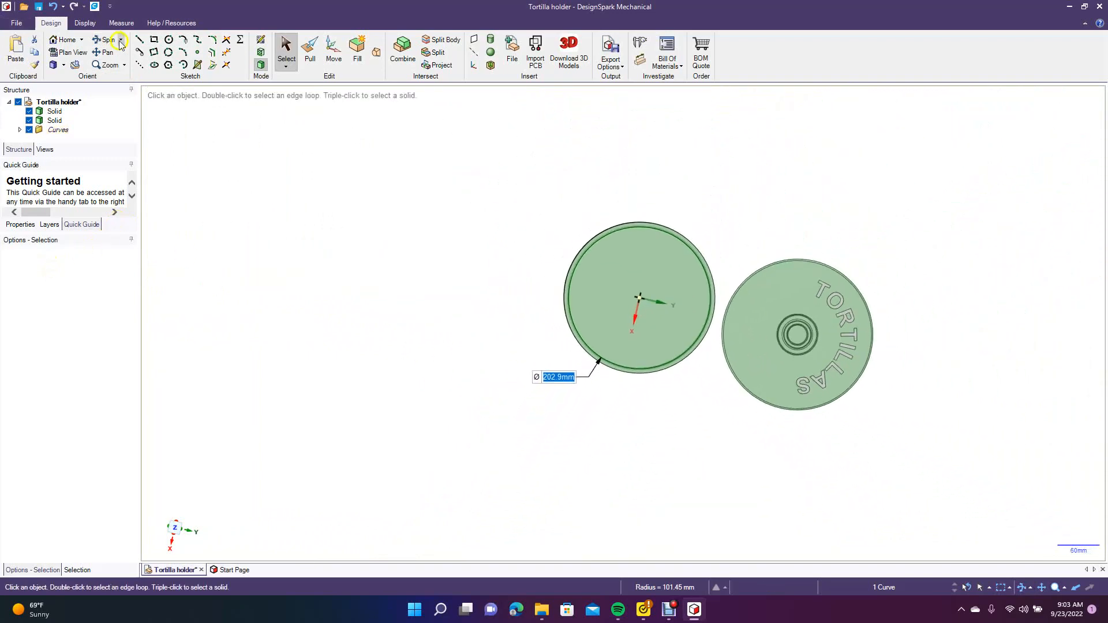
click(292, 215)
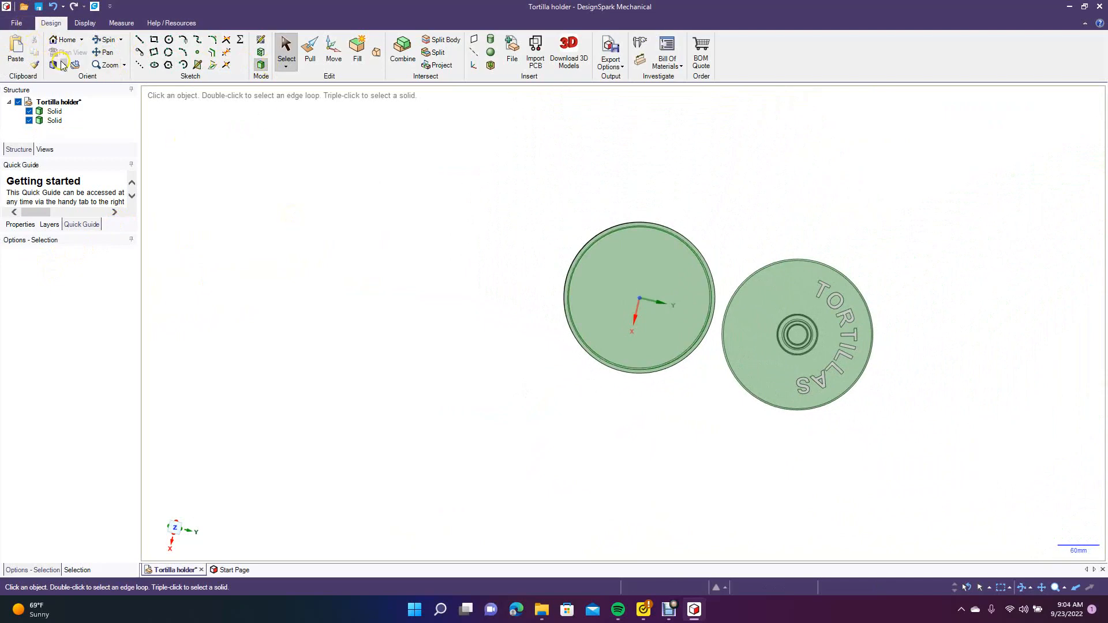
click(64, 63)
click(285, 232)
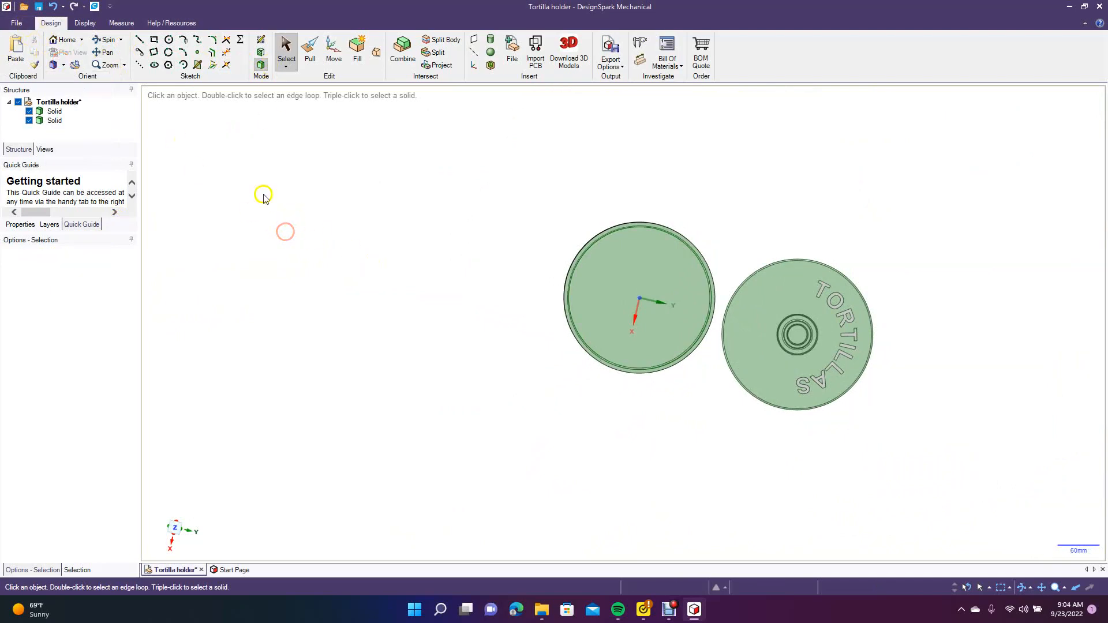
Step: Select the whole lid and move it back 230 mm along the Y axis so it is centred over the container
click(63, 65)
click(76, 151)
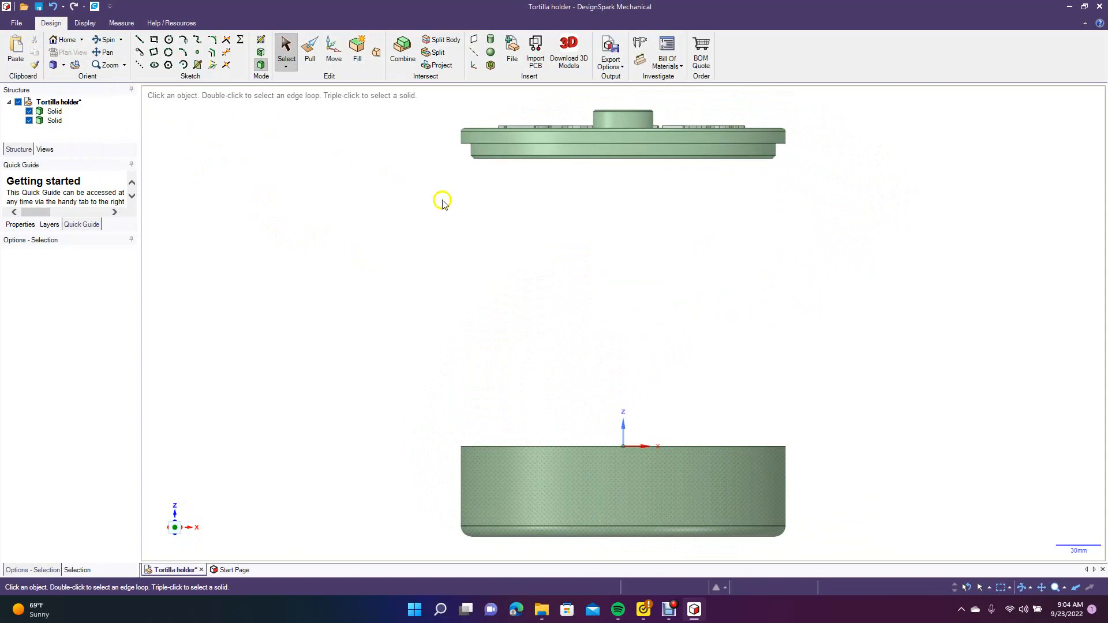
click(106, 39)
drag(354, 192, 207, 262)
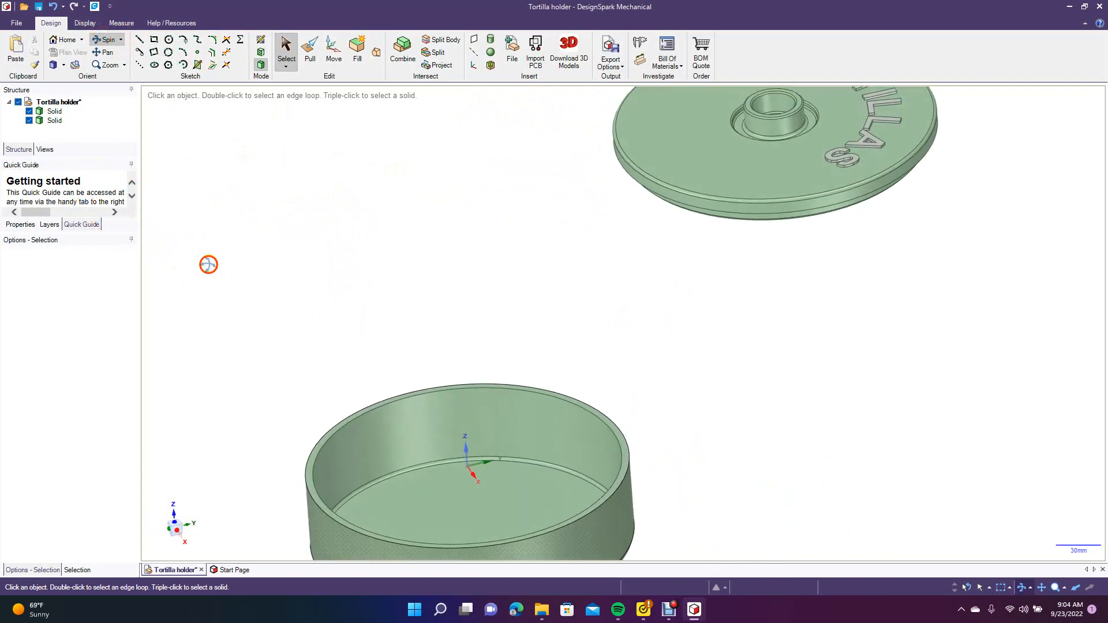
scroll(208, 262, down, 5)
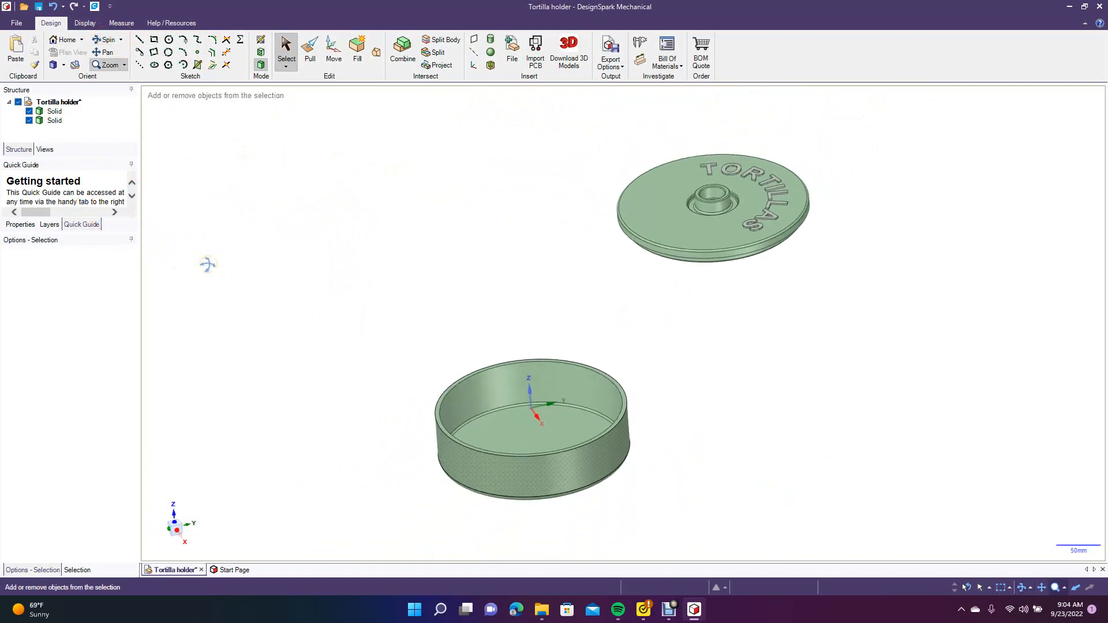
click(288, 51)
drag(550, 156, 818, 293)
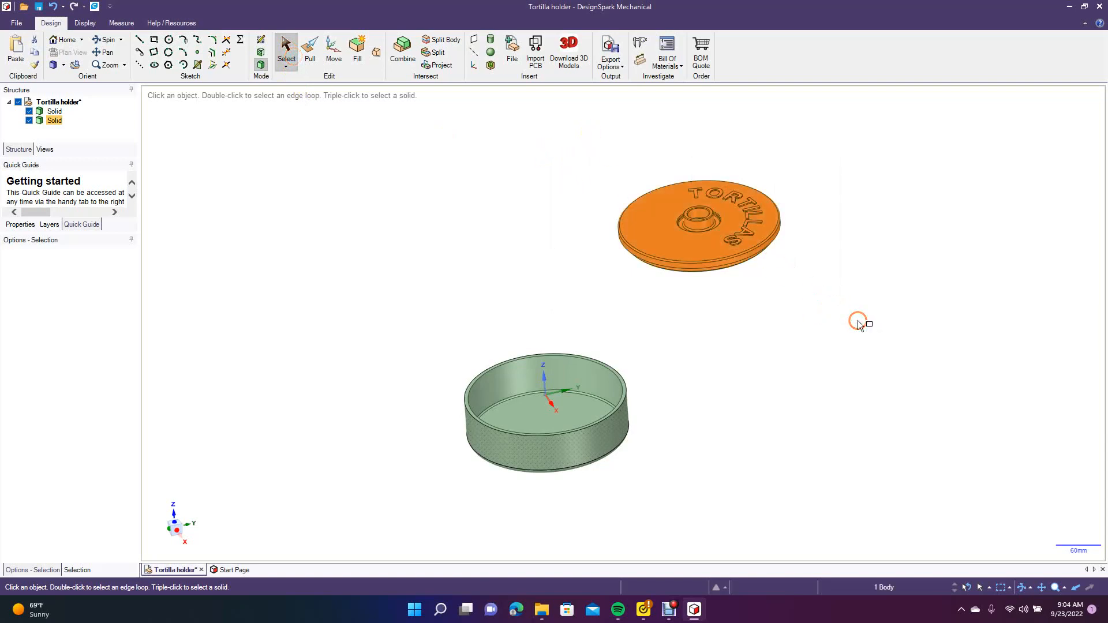
click(64, 66)
click(85, 144)
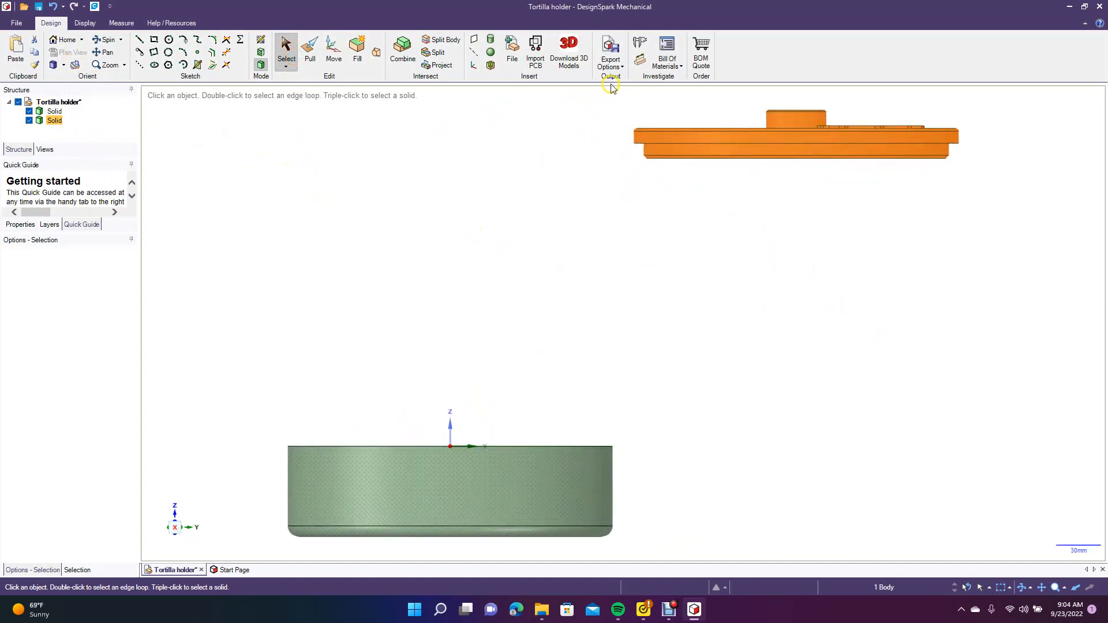
click(624, 102)
drag(653, 121, 1043, 228)
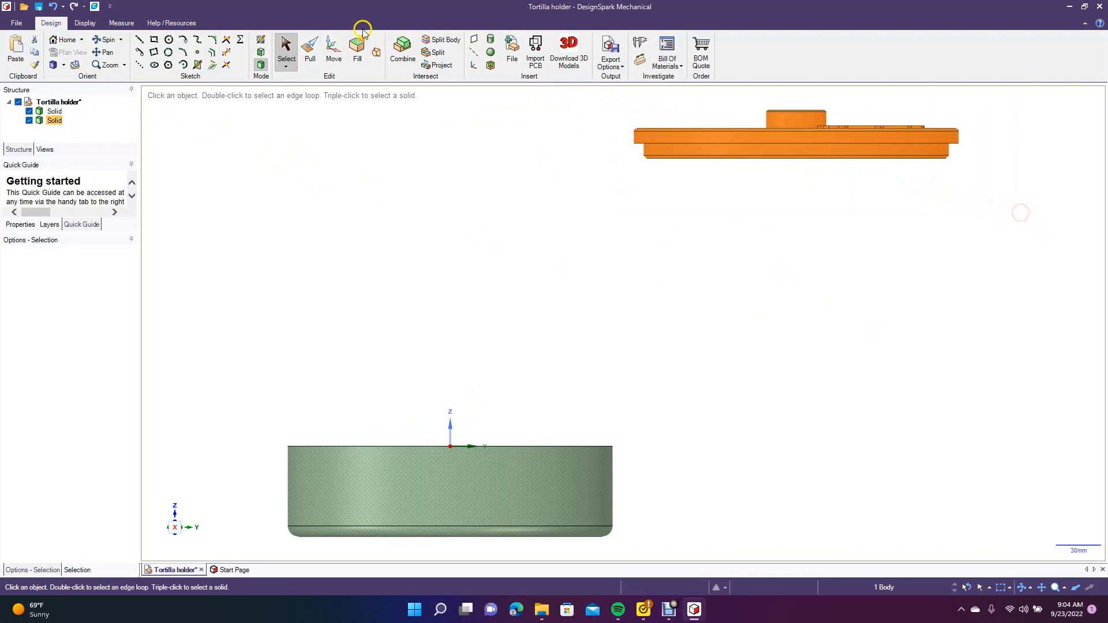
click(332, 50)
drag(843, 135, 483, 181)
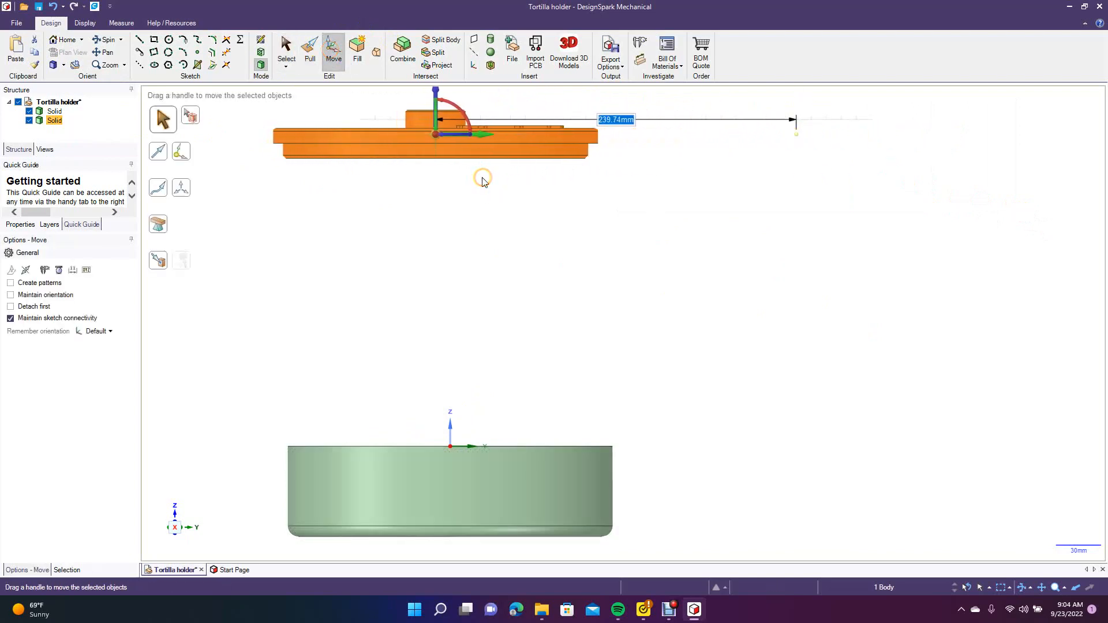
text(230)
key(Return)
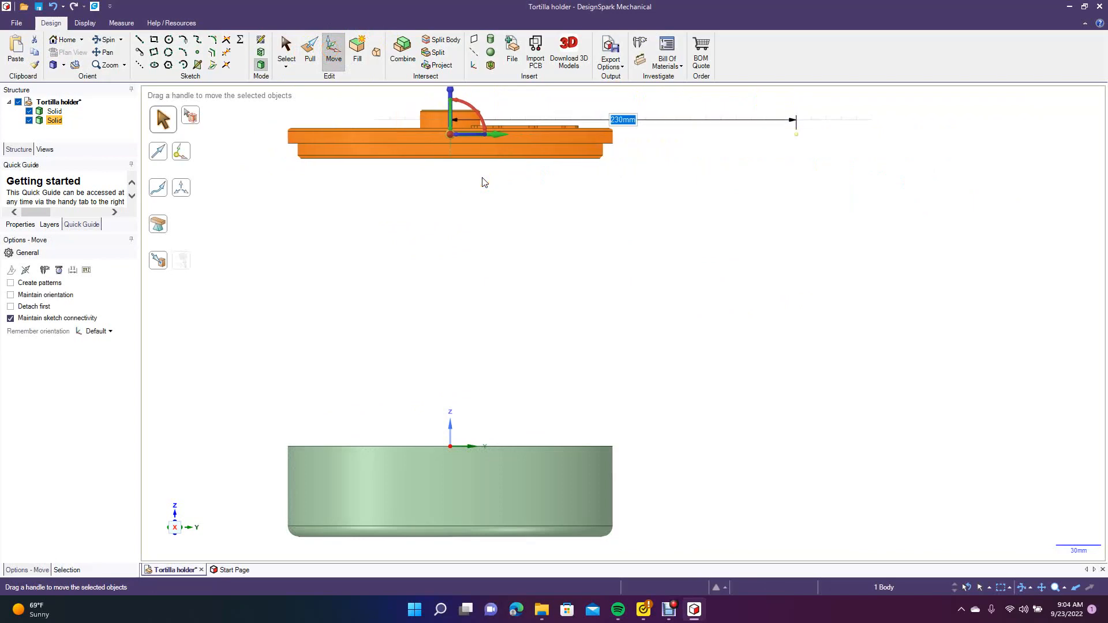
Step: Lower the lid about 188 mm so it sits just above the container's rim
drag(451, 94, 461, 376)
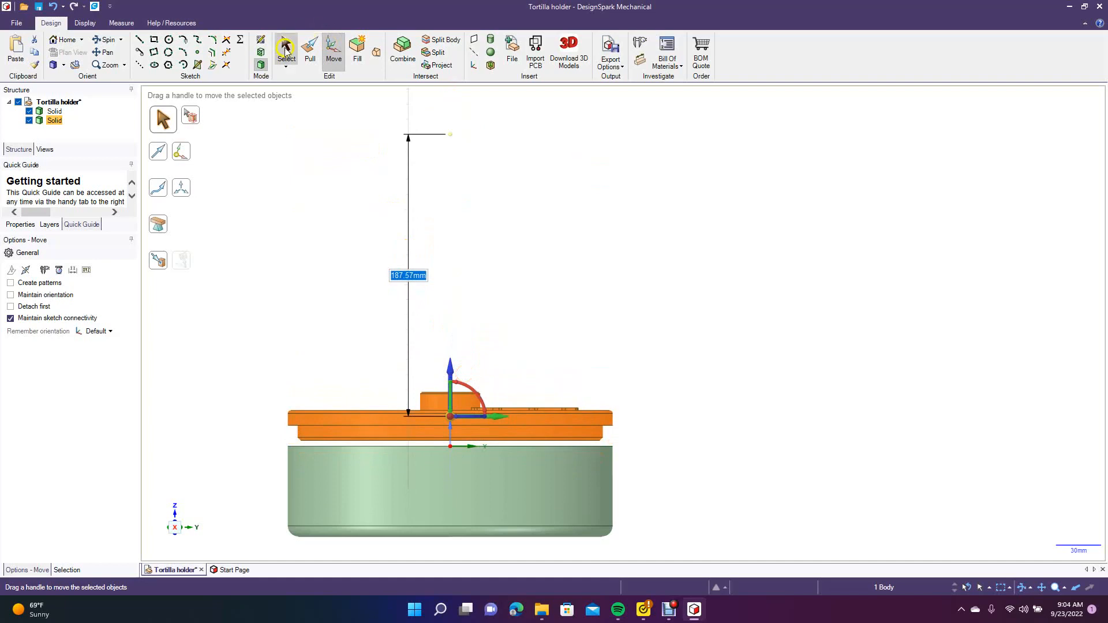
click(286, 49)
click(709, 283)
click(524, 474)
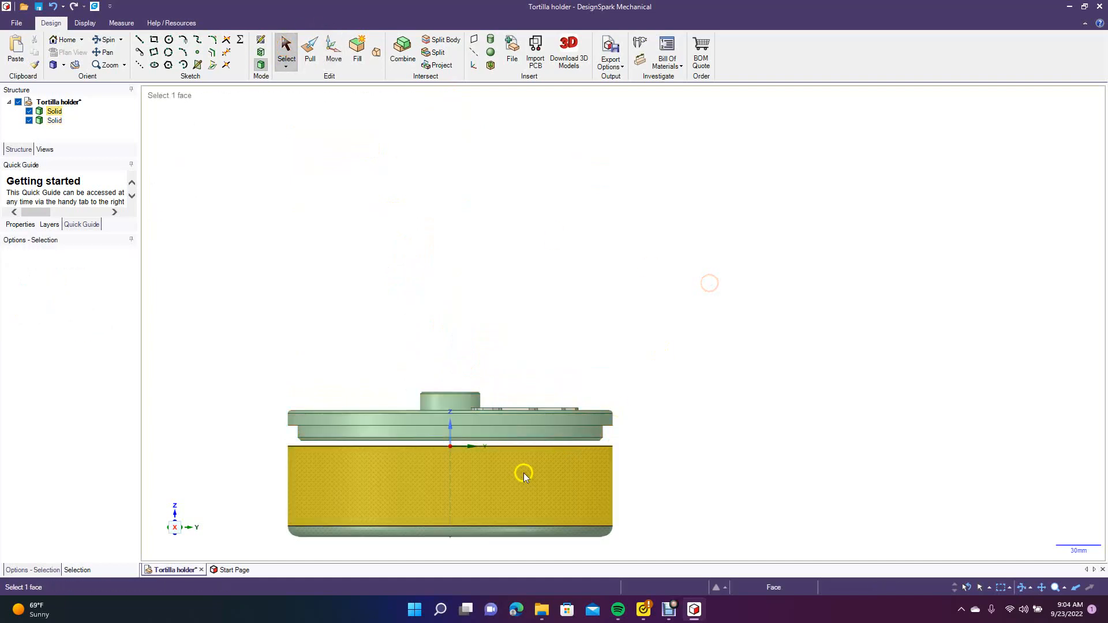
click(447, 490)
key(k)
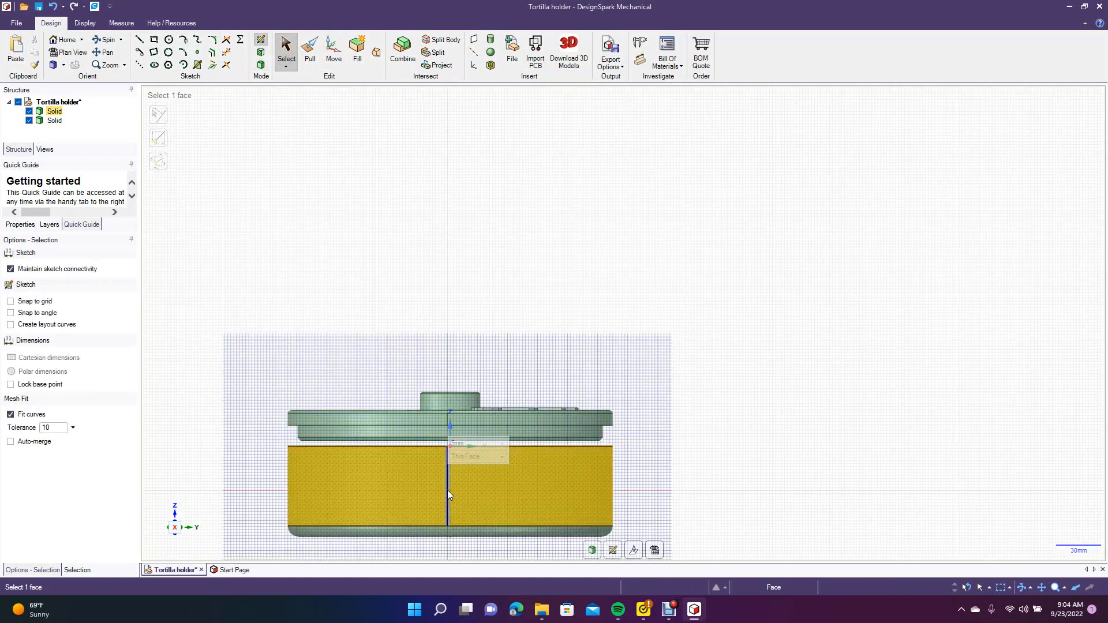
click(712, 462)
click(145, 14)
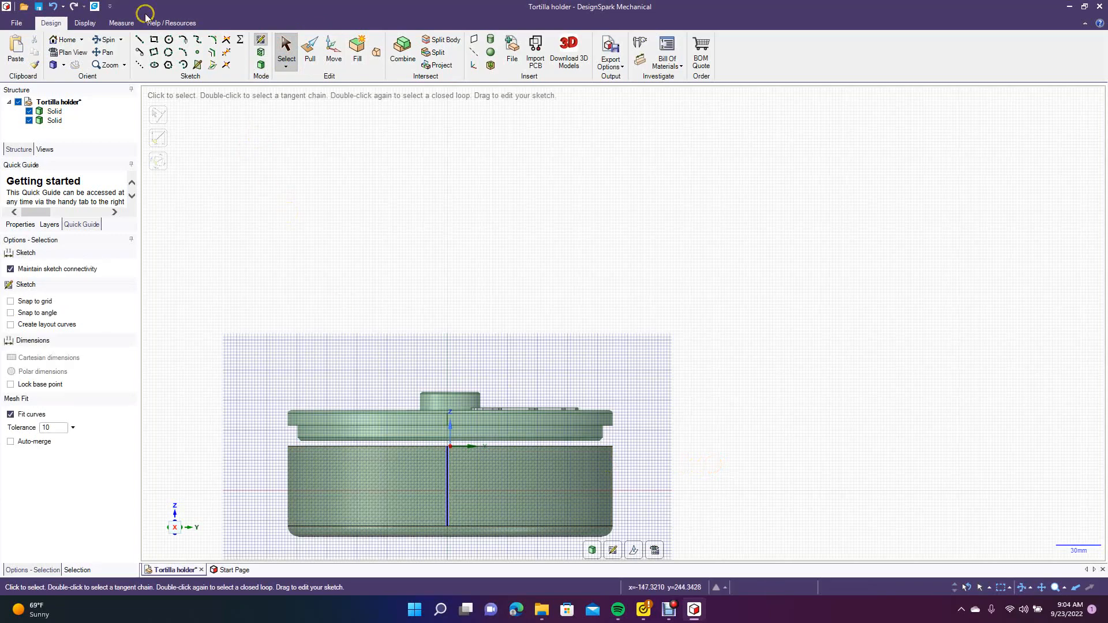
click(105, 39)
drag(396, 240, 404, 275)
click(294, 64)
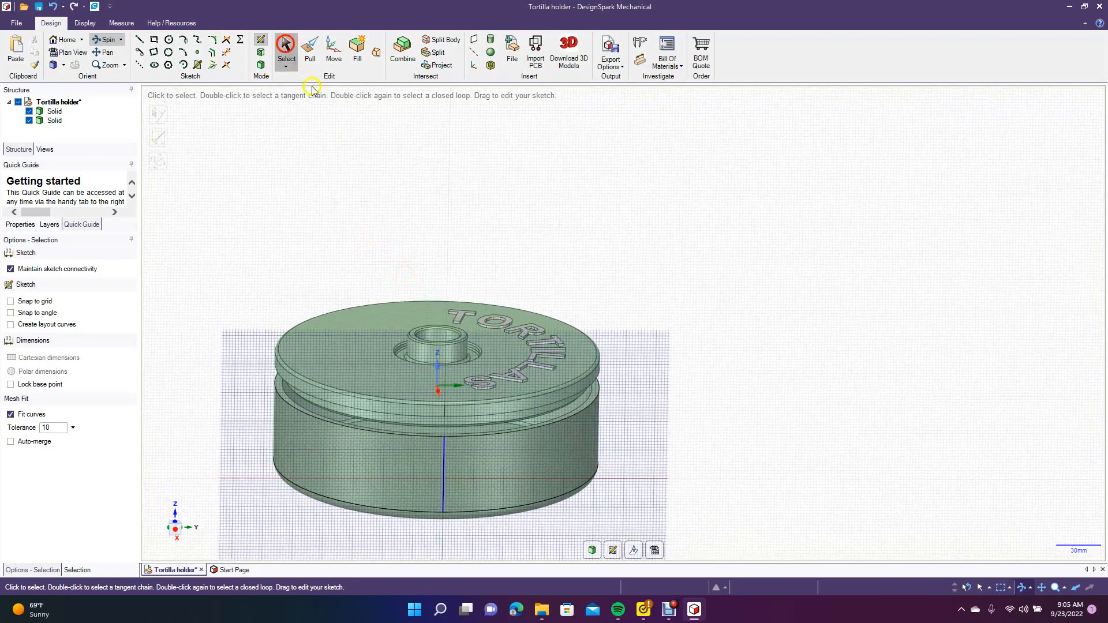
click(260, 67)
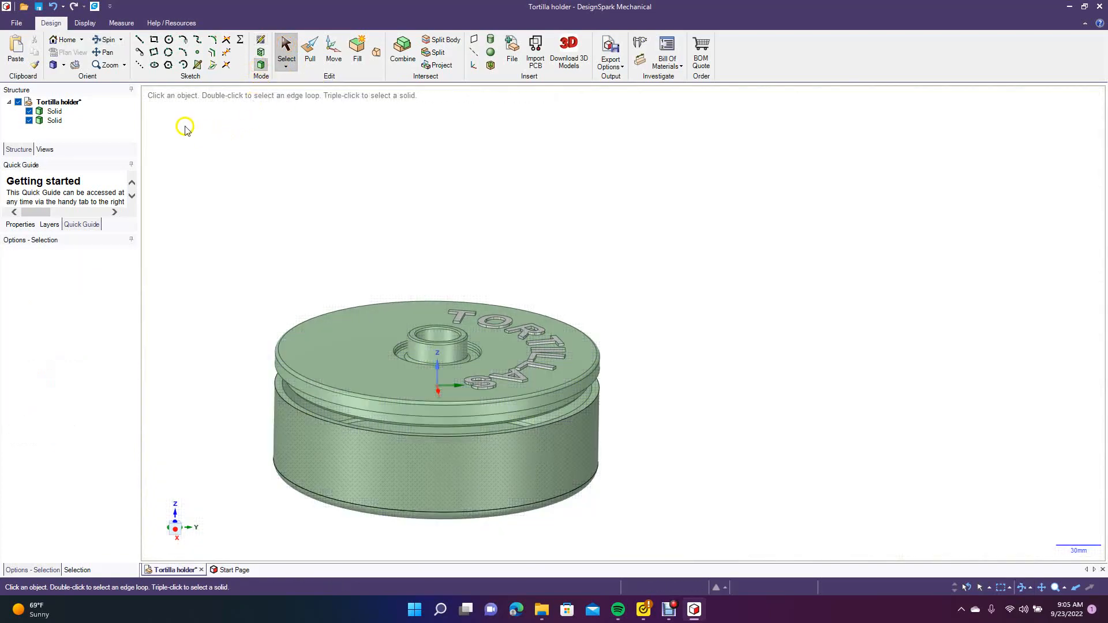
Step: Examine the container's rim beneath the raised lid, starting from the isometric view and tilting to lower angles
click(63, 65)
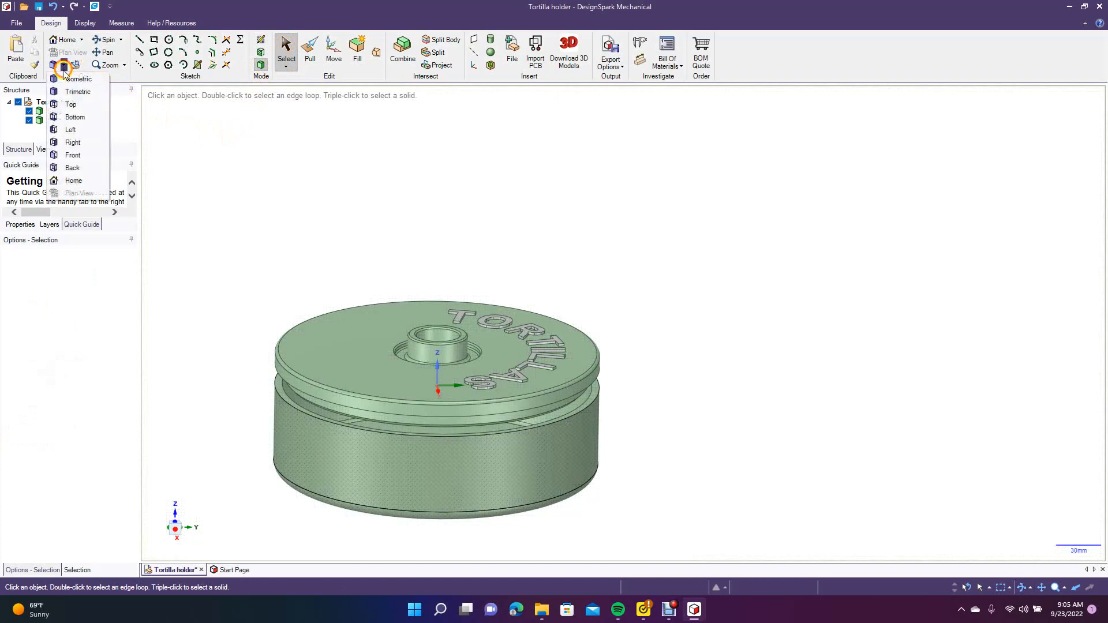
click(72, 81)
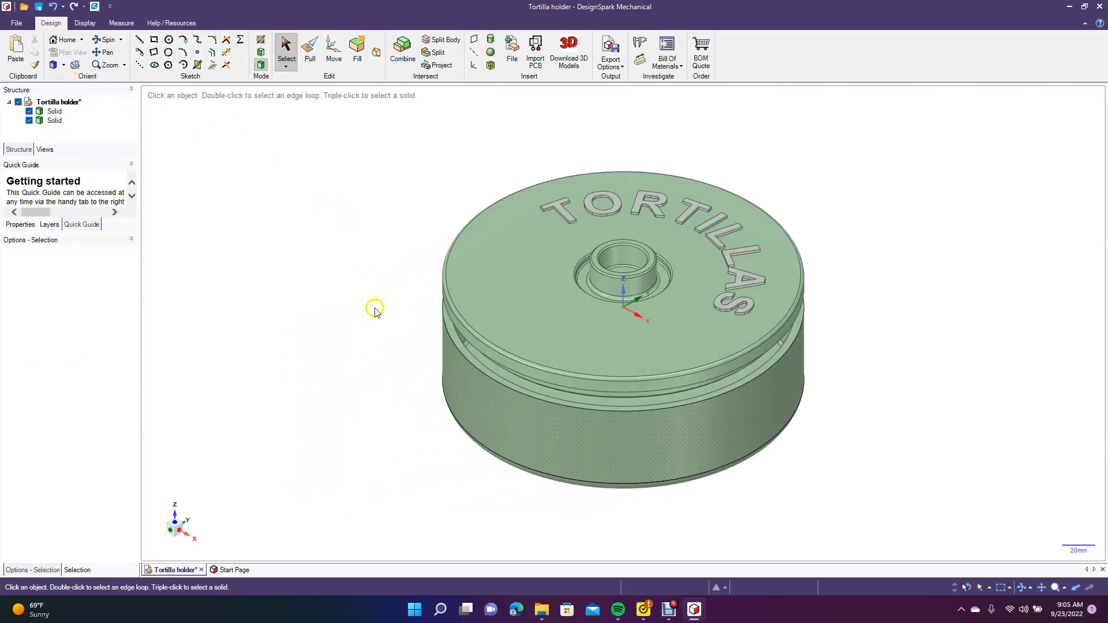
click(107, 39)
drag(272, 249, 280, 196)
click(477, 322)
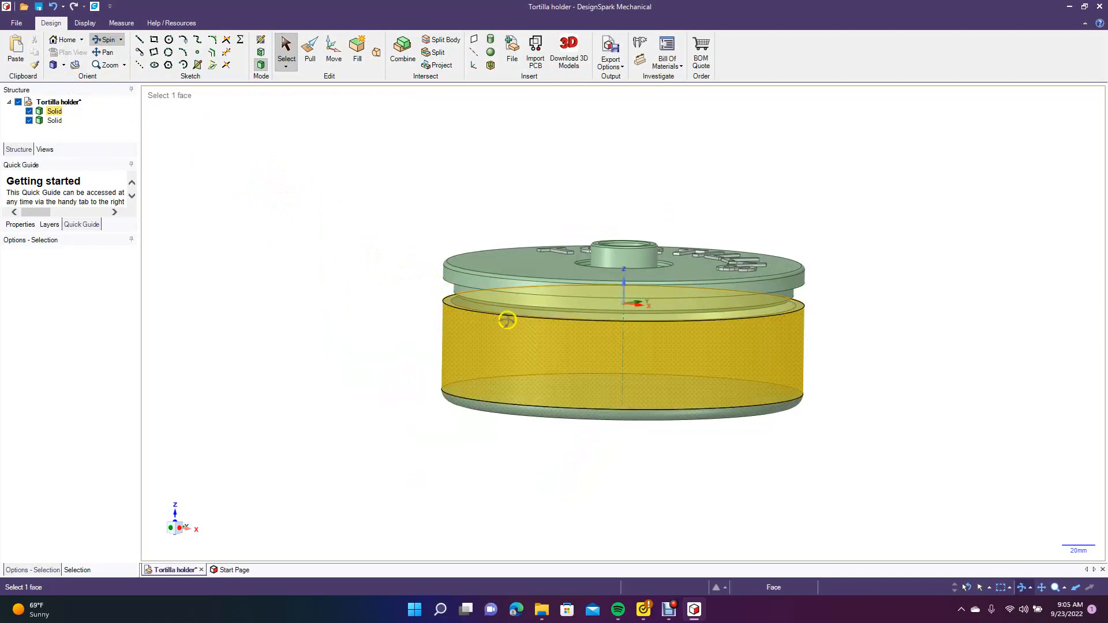
middle_drag(344, 198, 341, 266)
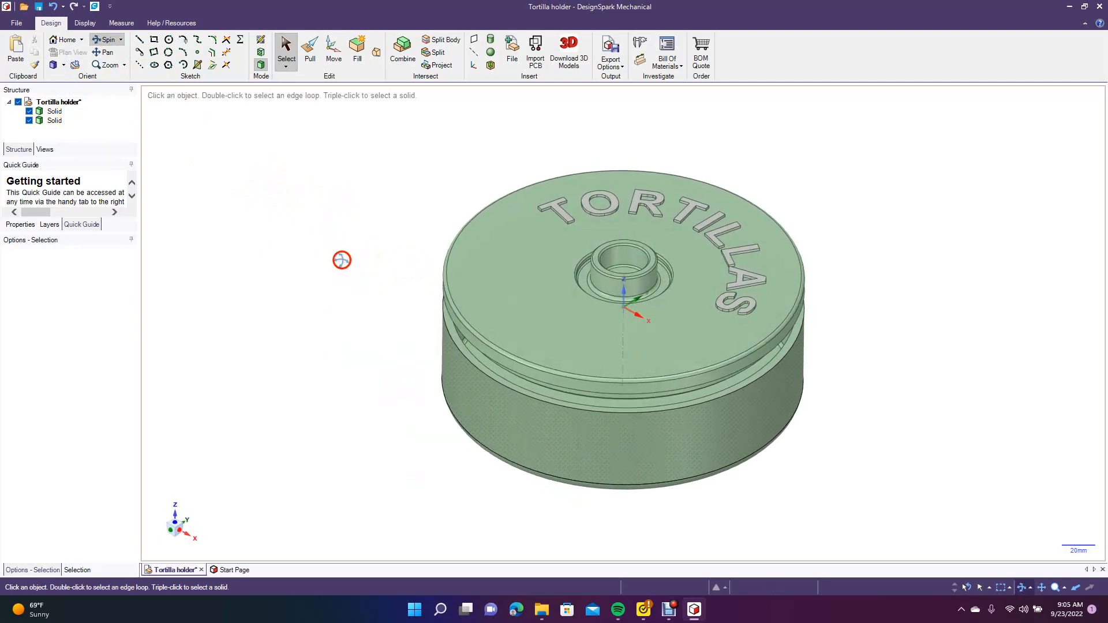
click(764, 239)
click(958, 321)
click(503, 376)
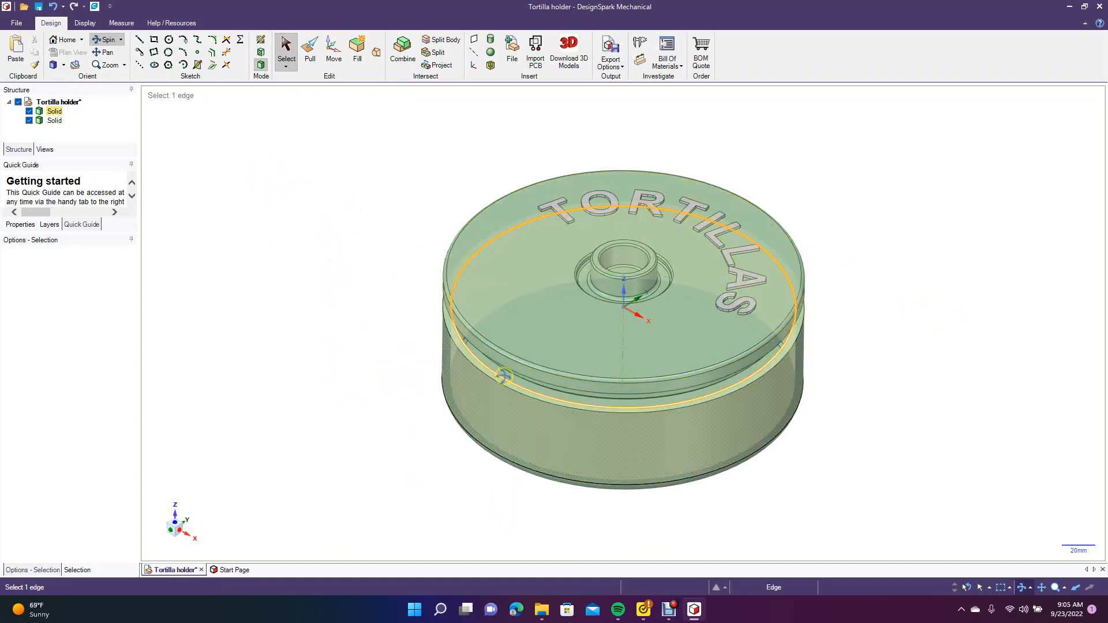
click(508, 382)
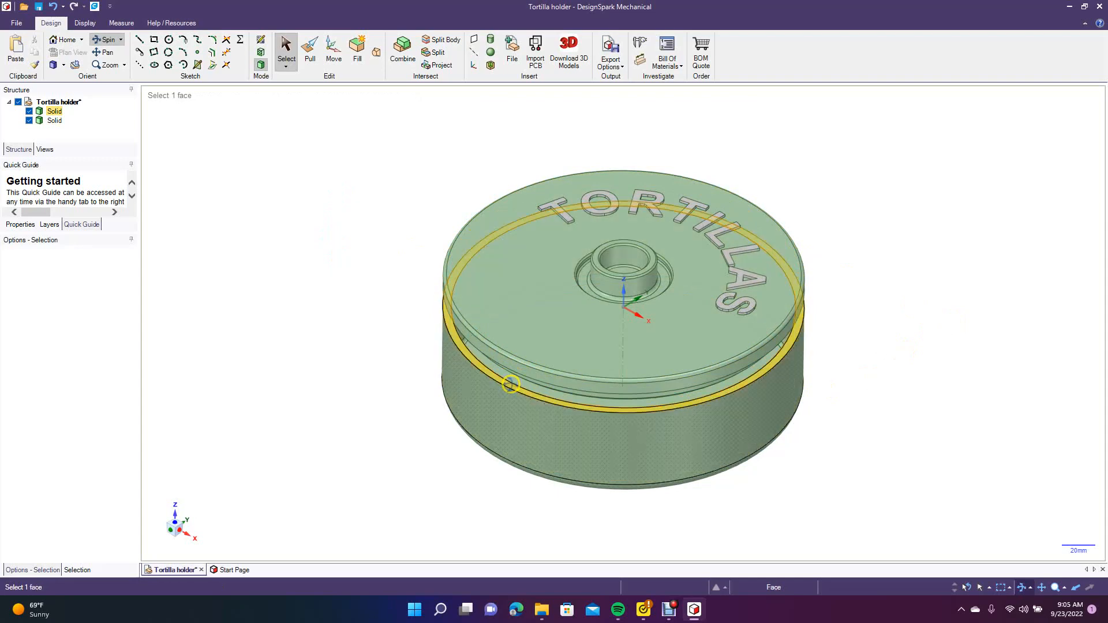
click(423, 364)
middle_drag(423, 363, 414, 323)
click(460, 303)
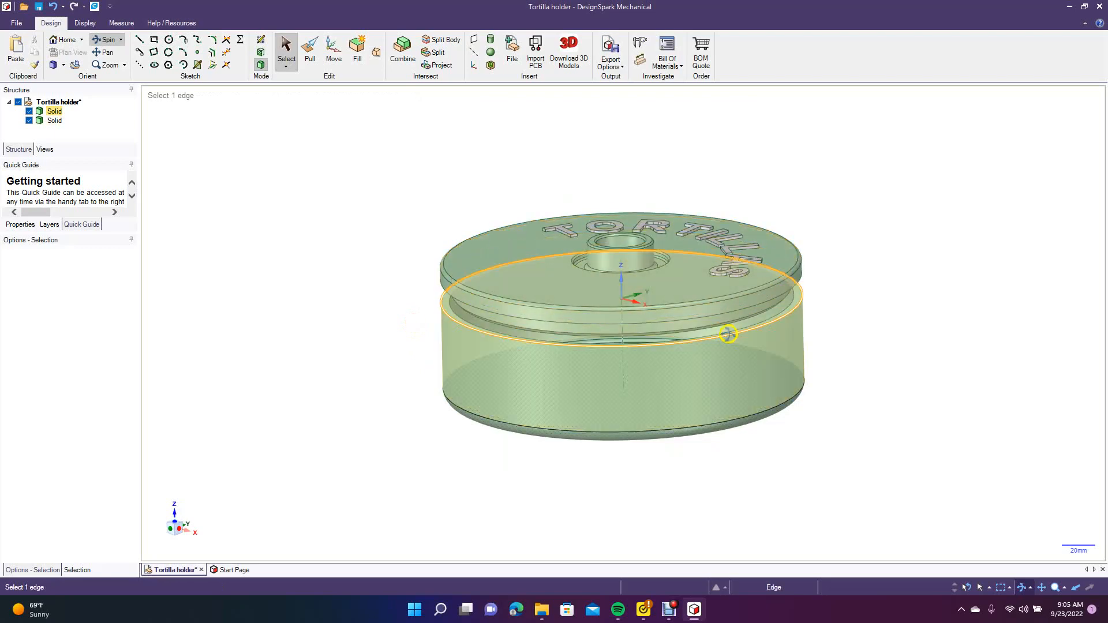
Step: Inspect the clearance between the lid's lip and the container's inner wall from several low side angles
click(440, 271)
drag(441, 271, 403, 248)
click(442, 291)
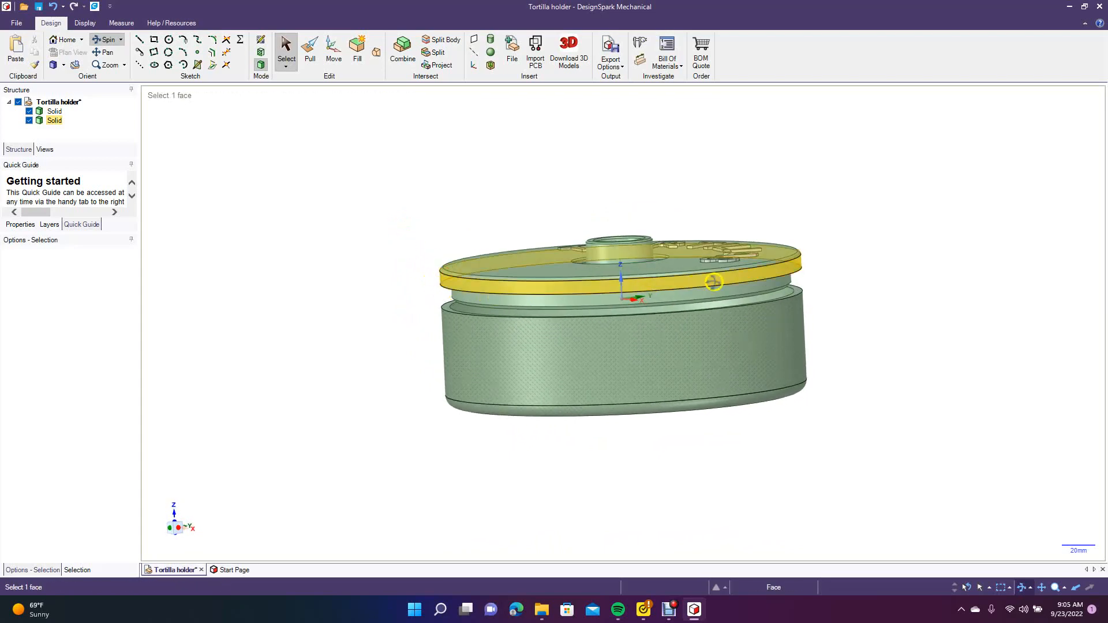
click(802, 278)
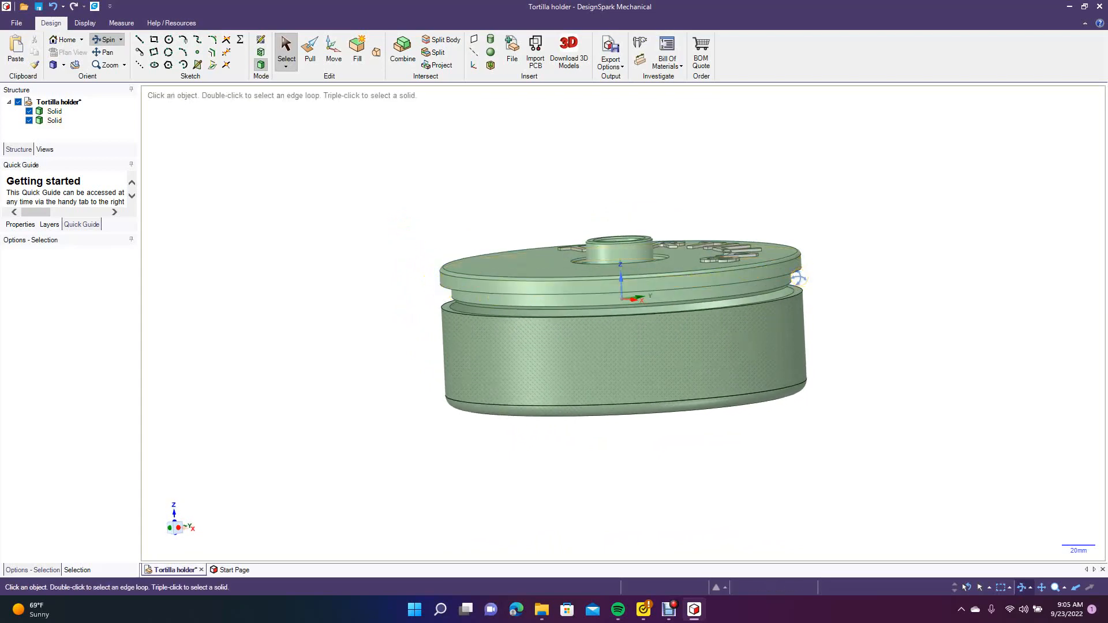
click(793, 287)
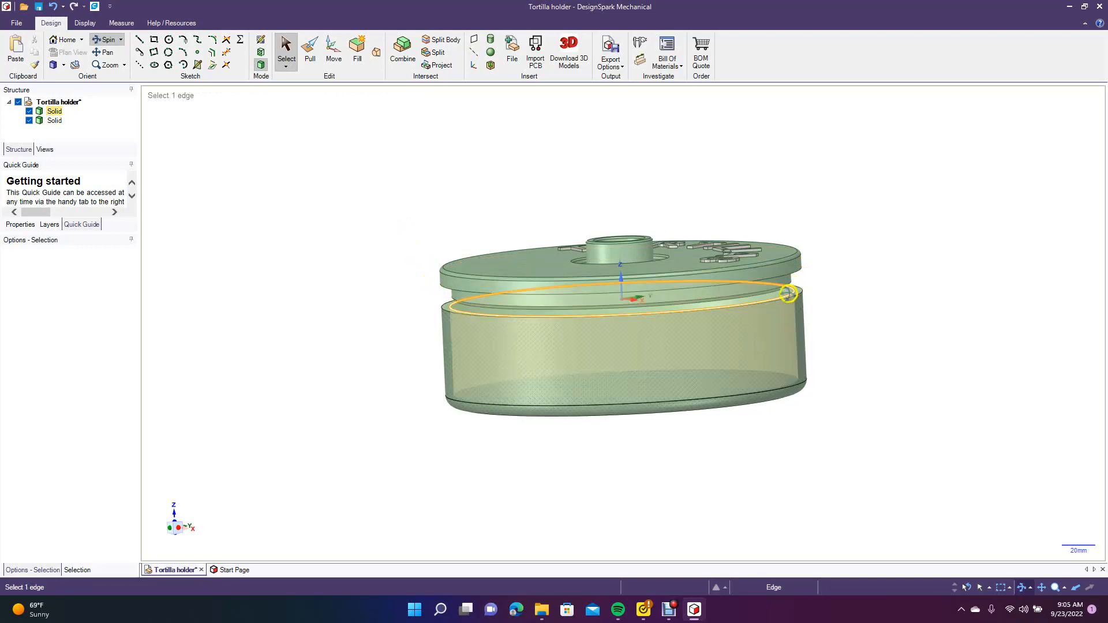
click(342, 336)
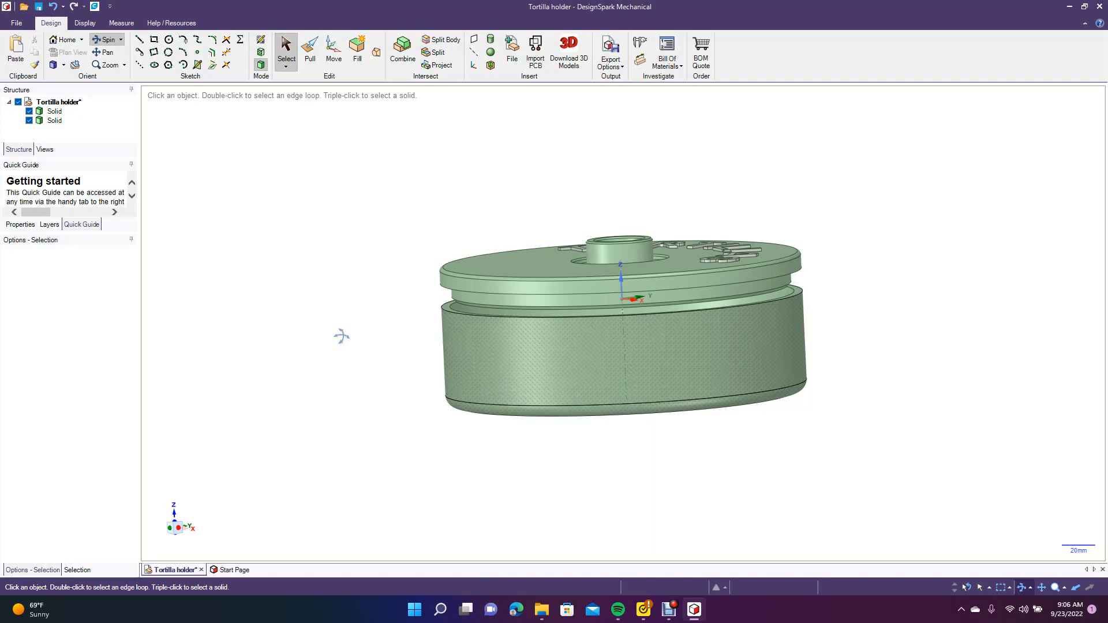
middle_drag(396, 335, 440, 379)
click(476, 304)
click(302, 413)
click(512, 338)
click(336, 152)
mouse_move(335, 152)
middle_down()
mouse_move(329, 184)
mouse_move(339, 144)
middle_up()
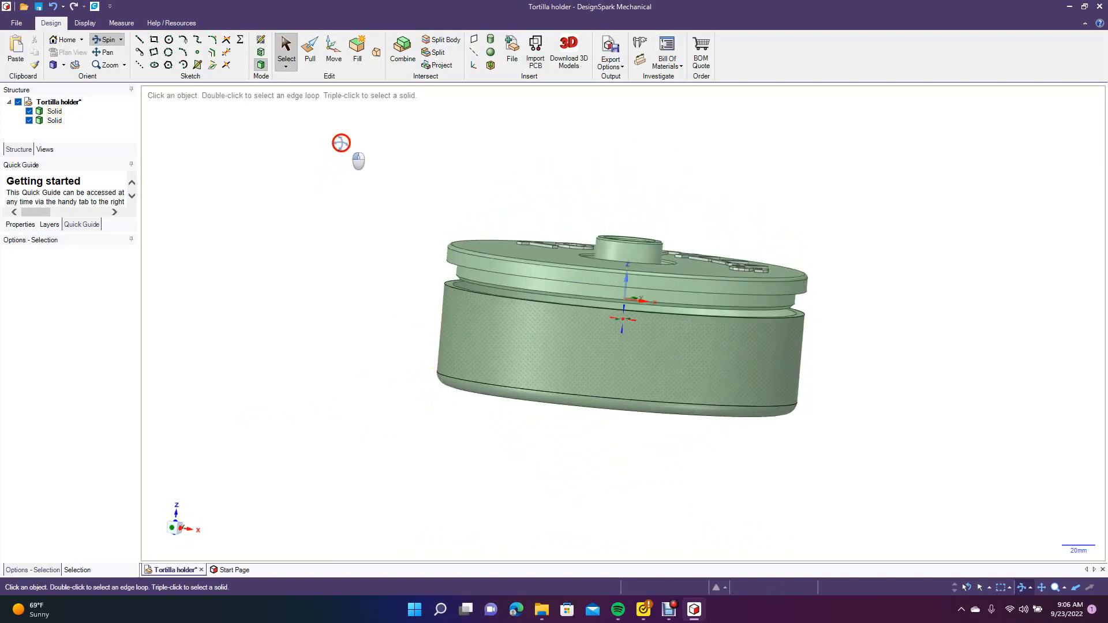
Step: Examine the cylindrical face of the lid's lip with the Pull tool and return the model to the isometric view
click(311, 51)
click(457, 287)
click(463, 273)
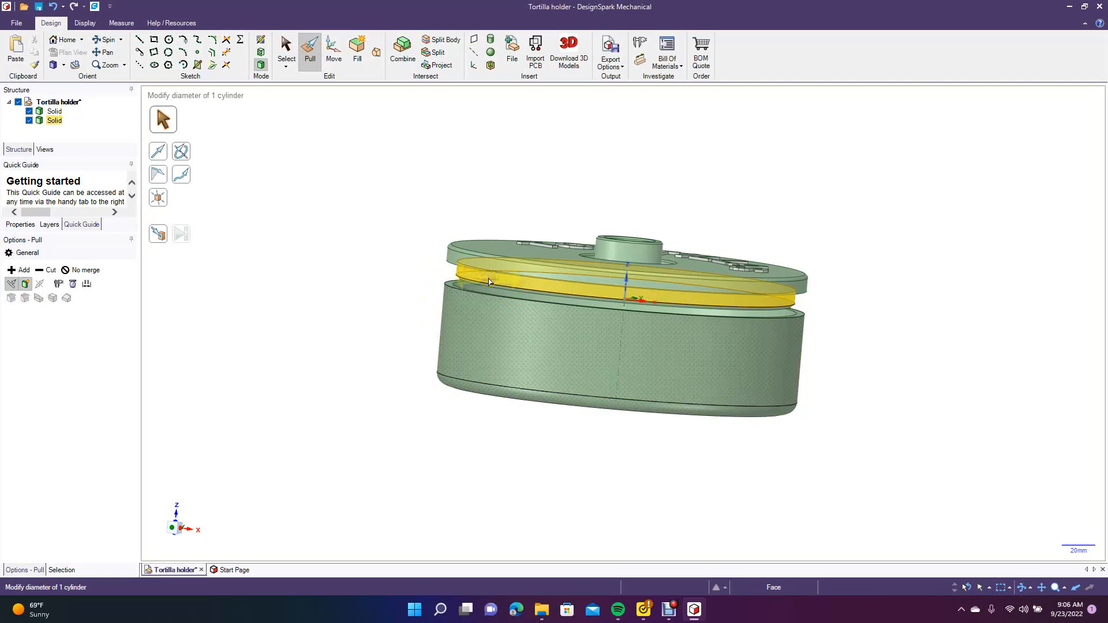
click(409, 282)
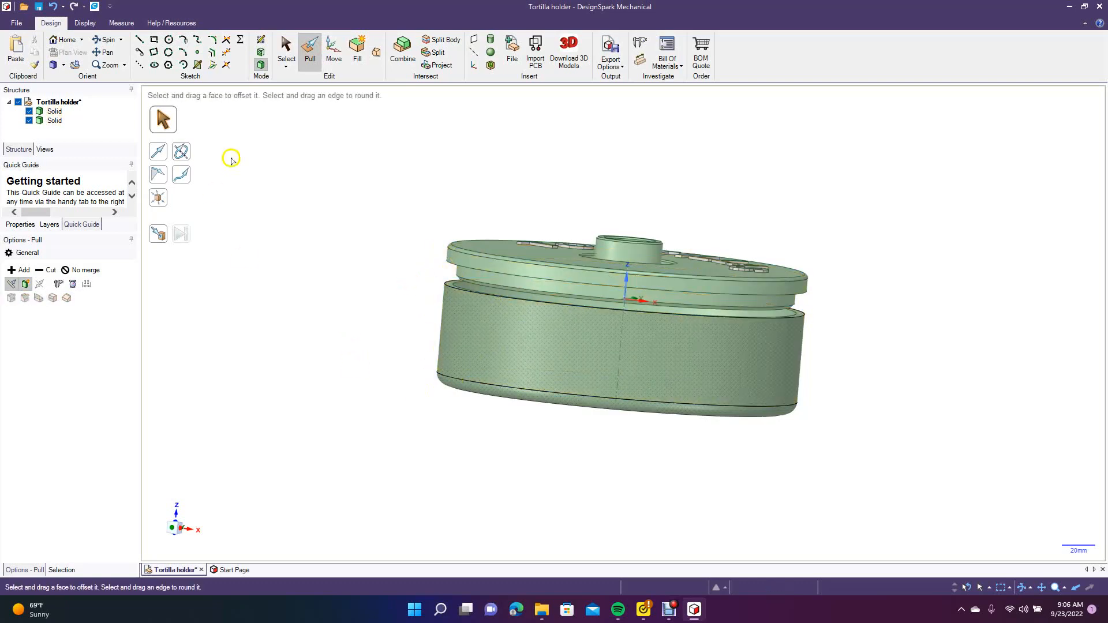
click(63, 64)
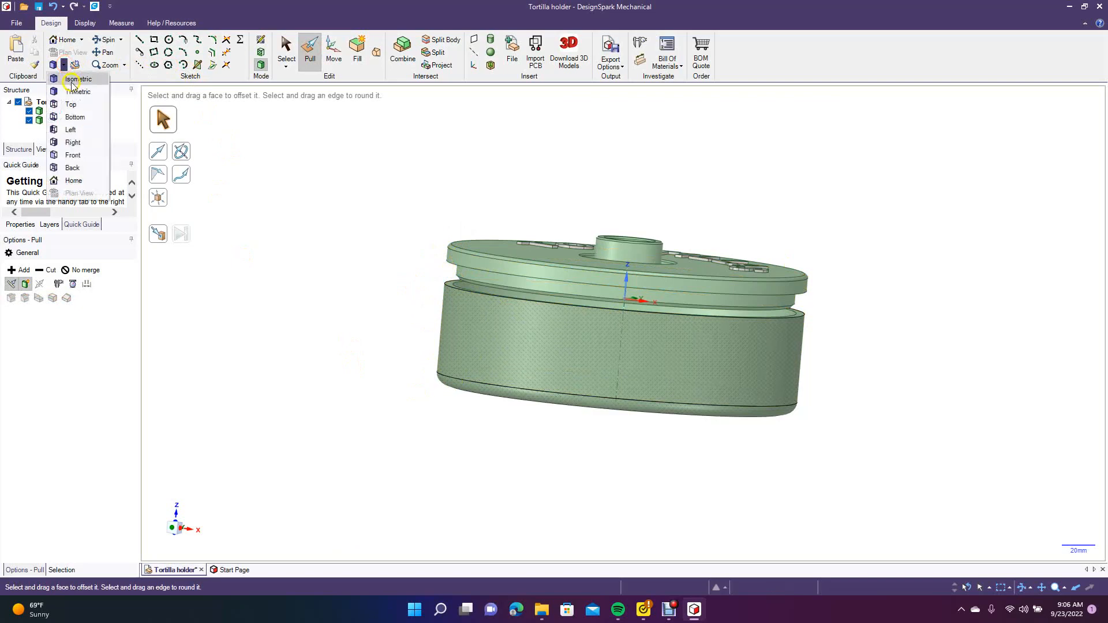
click(73, 81)
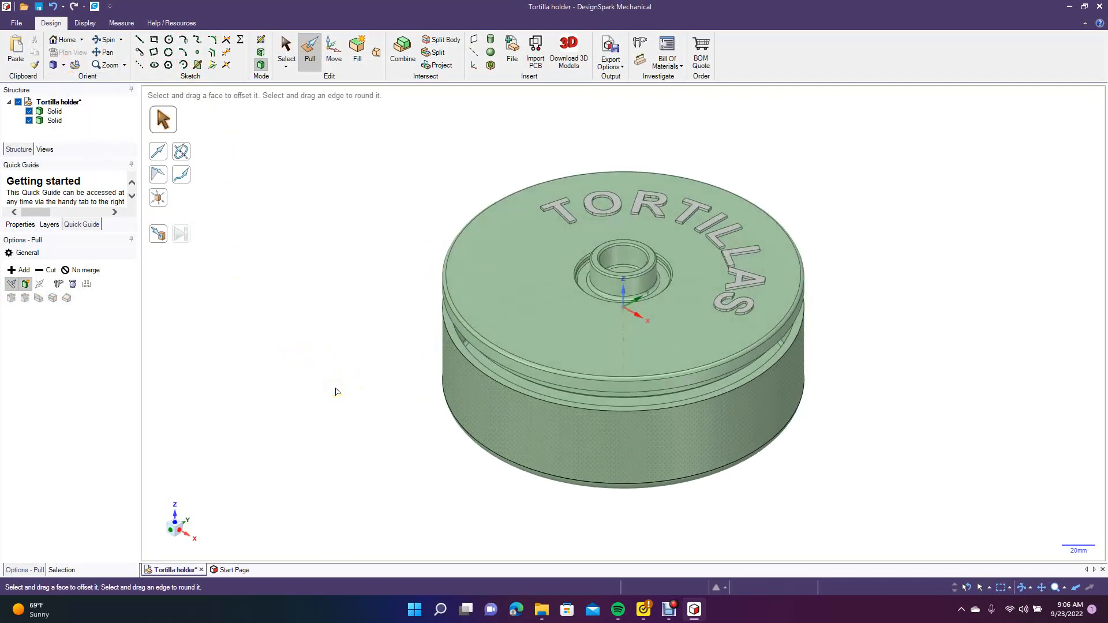